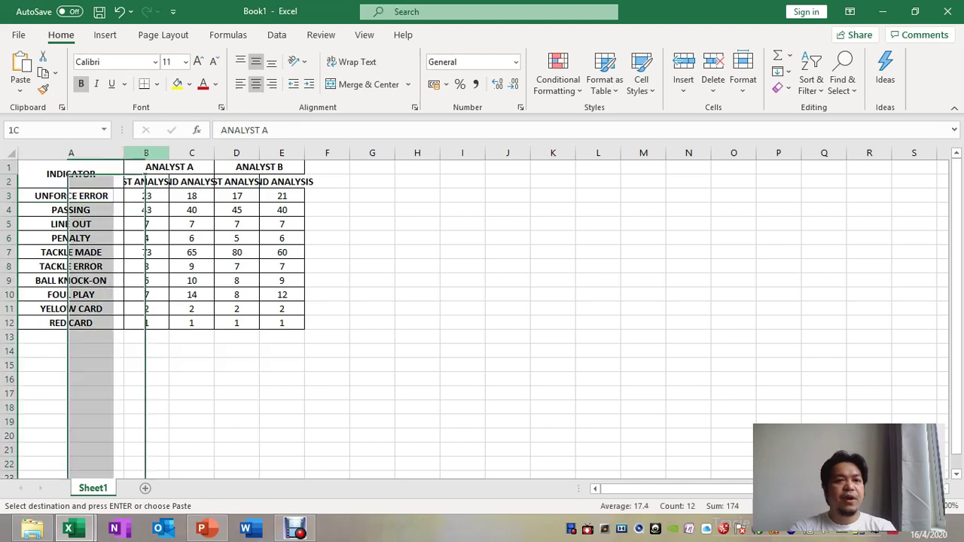
# Step: Widen columns B through E equally so the analysis headings fit inside their cells
pyautogui.moveTo(170, 153); pyautogui.dragTo(198, 153)
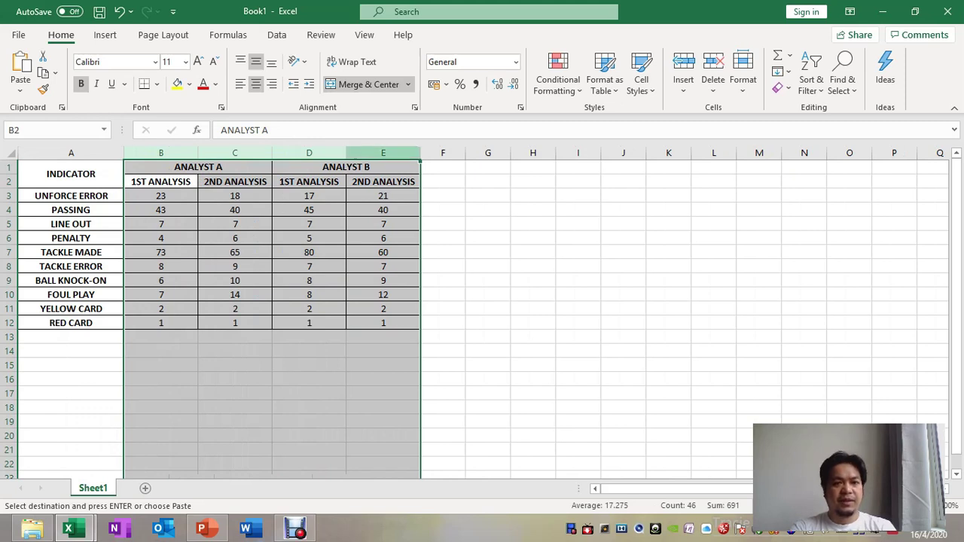
pyautogui.moveTo(160, 153); pyautogui.dragTo(383, 153)
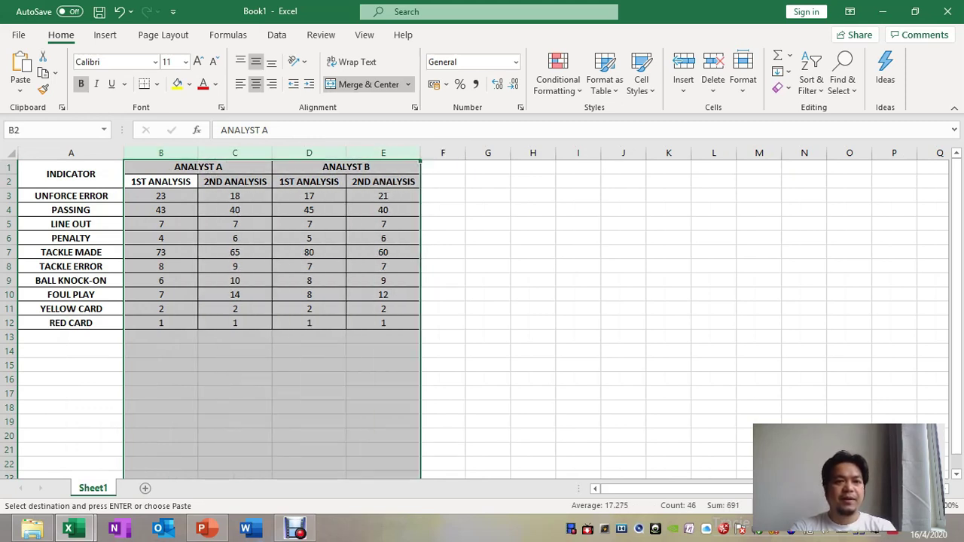
pyautogui.moveTo(198, 153); pyautogui.dragTo(224, 153)
pyautogui.click(634, 266)
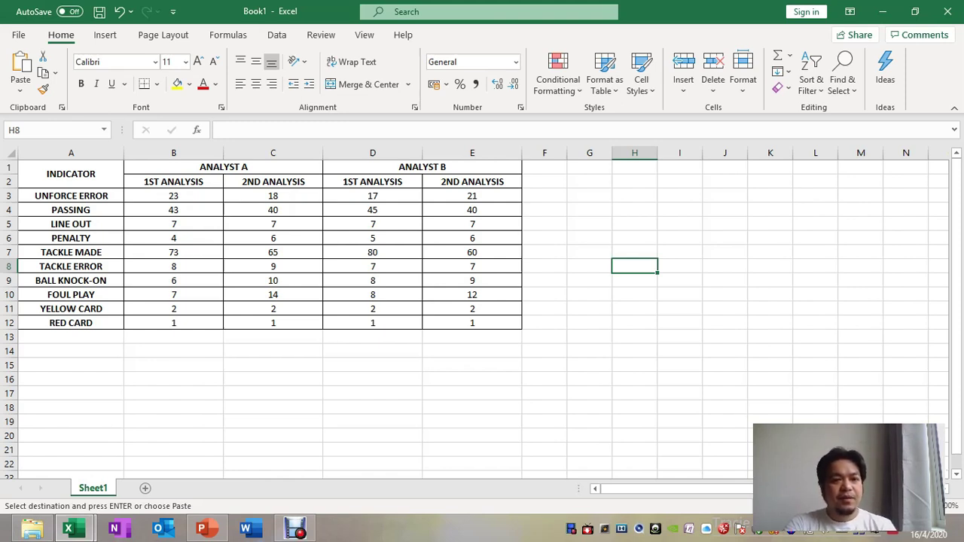
# Step: Copy the indicator column and Analyst A data (A1:C12) into a second table starting at A14
pyautogui.moveTo(71, 174); pyautogui.dragTo(273, 323)
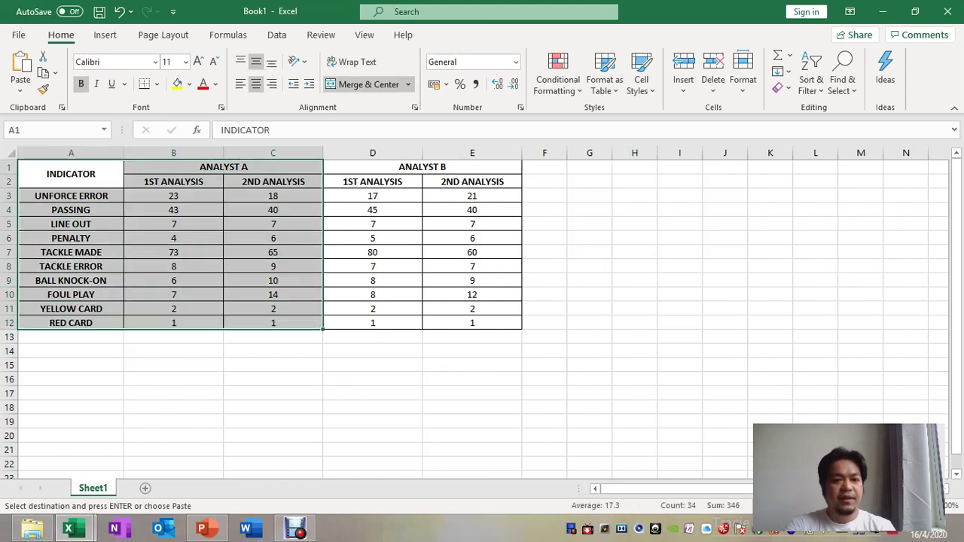
pyautogui.hotkey('ctrl', 'c')
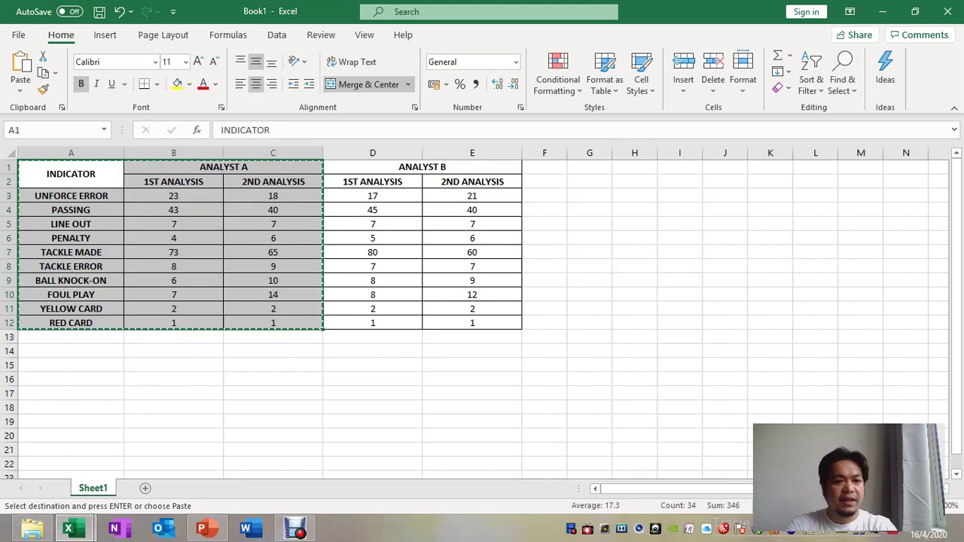
pyautogui.click(71, 351)
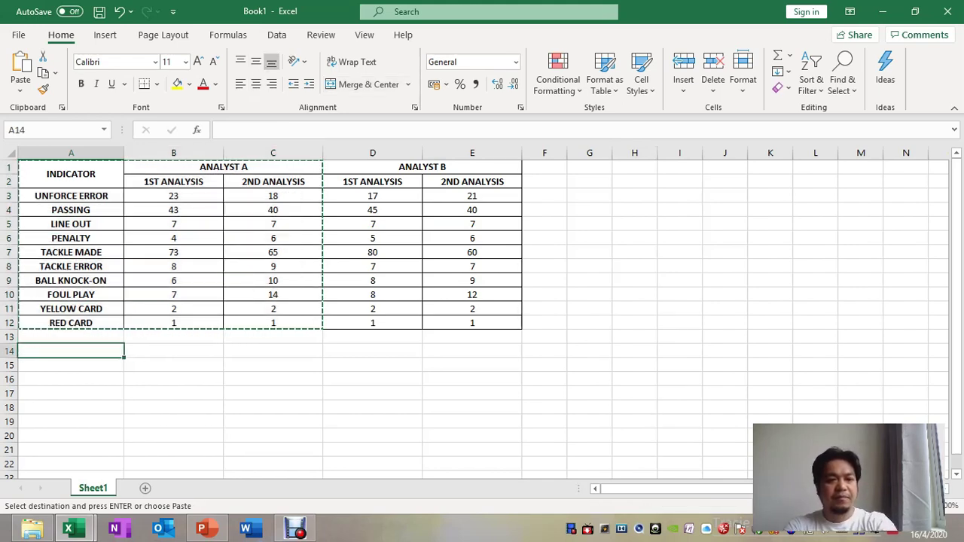
pyautogui.hotkey('ctrl', 'v')
pyautogui.click(372, 394)
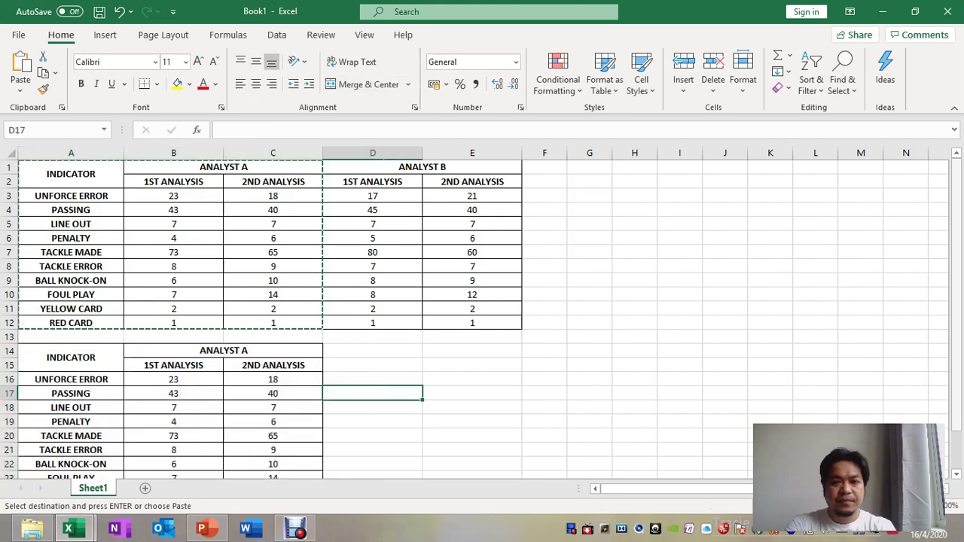
pyautogui.scroll(-1, 372, 394)
pyautogui.scroll(-2, 482, 316)
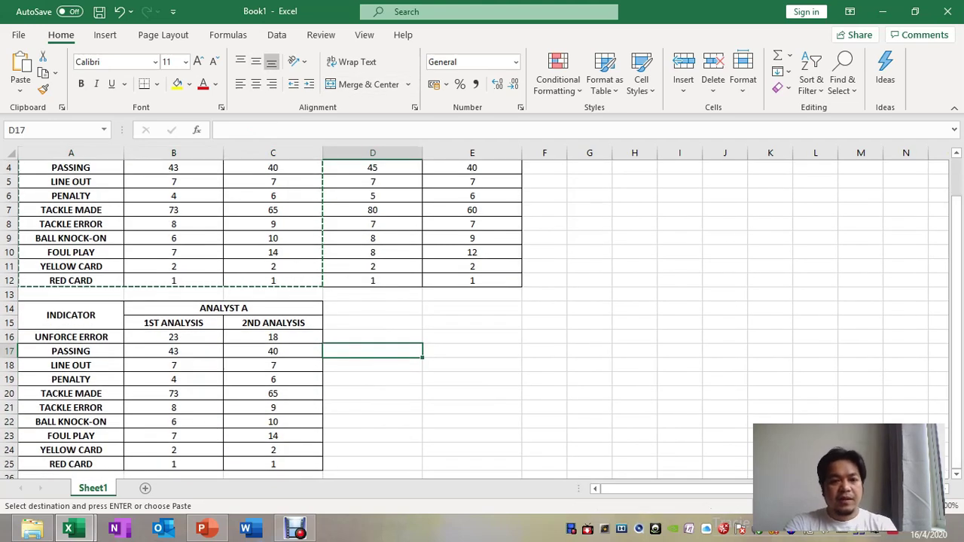
# Step: Rename the copied table's column headings to "1ST ANALYSIS (X)" in B15 and "2ND ANALYSIS (Y)" in C15
pyautogui.doubleClick(202, 323)
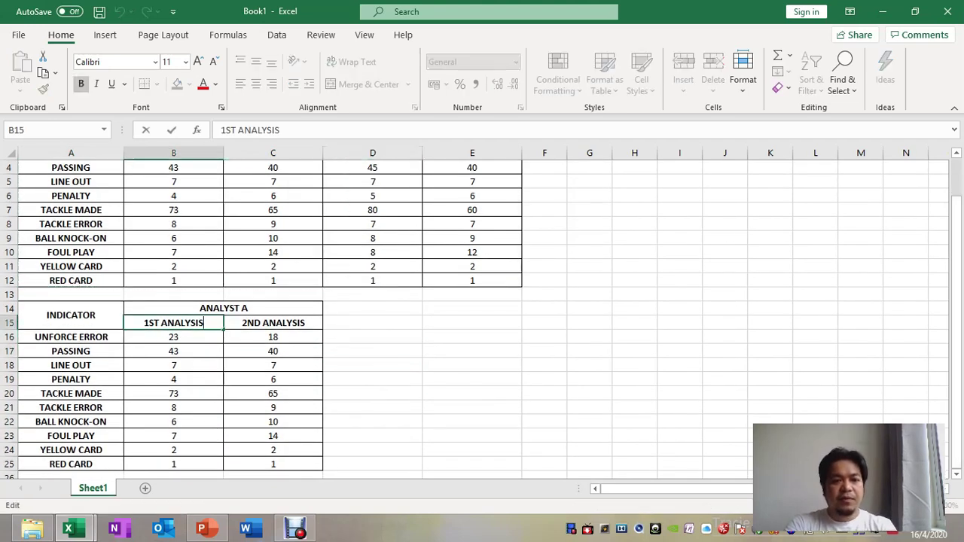
pyautogui.write('(')
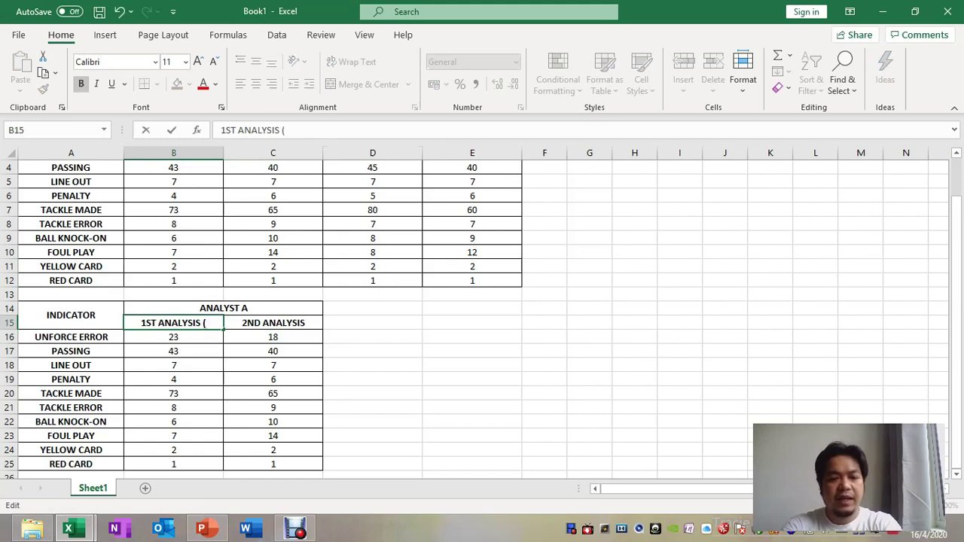
pyautogui.write('X)')
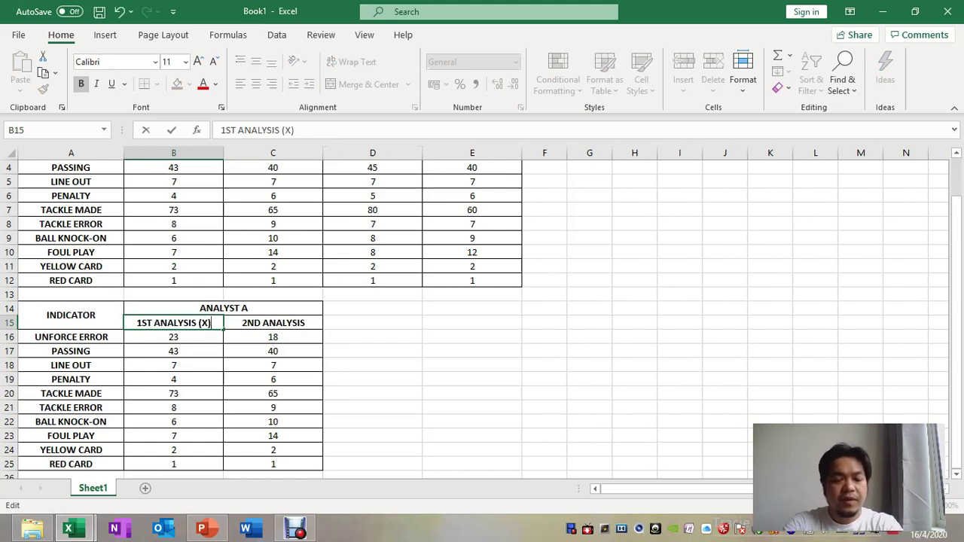
pyautogui.doubleClick(308, 323)
pyautogui.write('(')
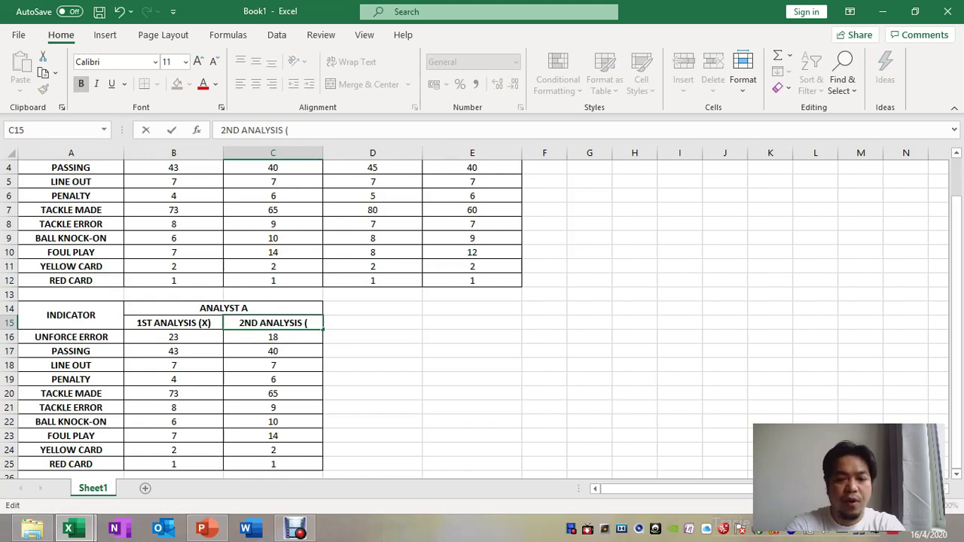
pyautogui.write('Y)')
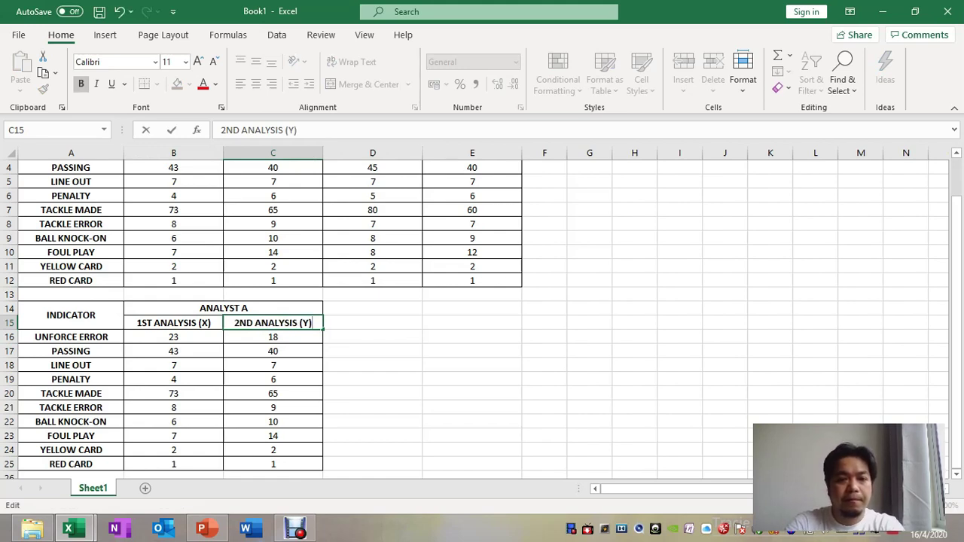
# Step: Add the column headings X2, Y2 and XY in cells D15 to F15 of the copied table
pyautogui.click(373, 323)
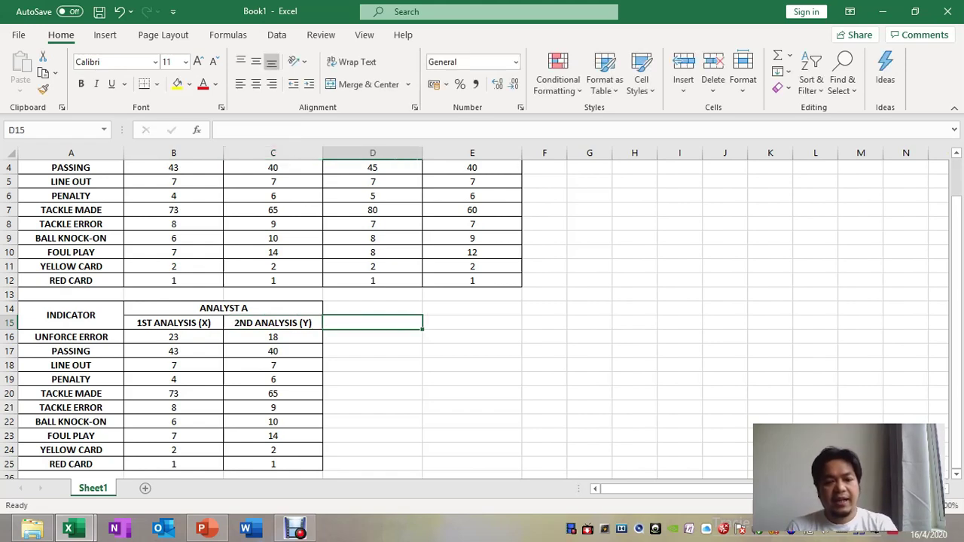
pyautogui.write('X2')
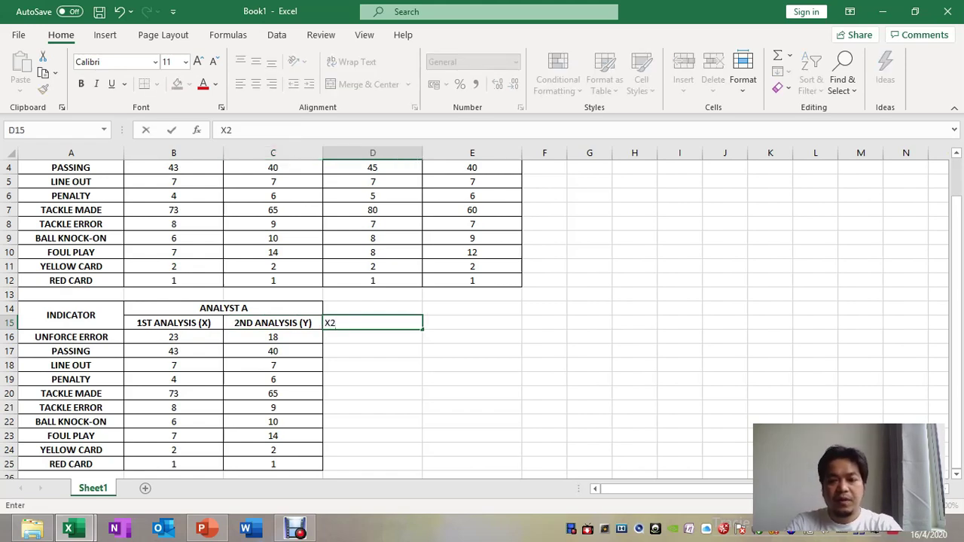
pyautogui.press('Tab')
pyautogui.write('Y2')
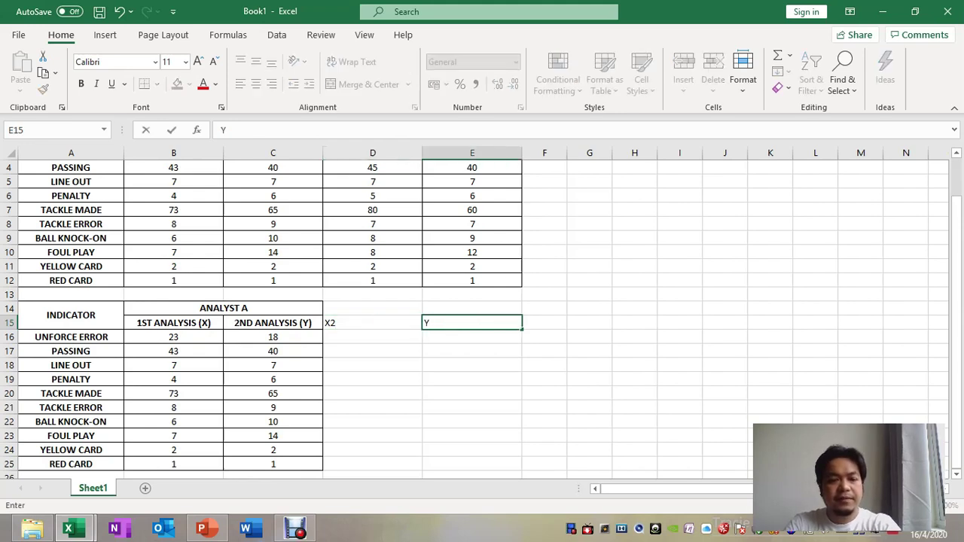
pyautogui.press('Tab')
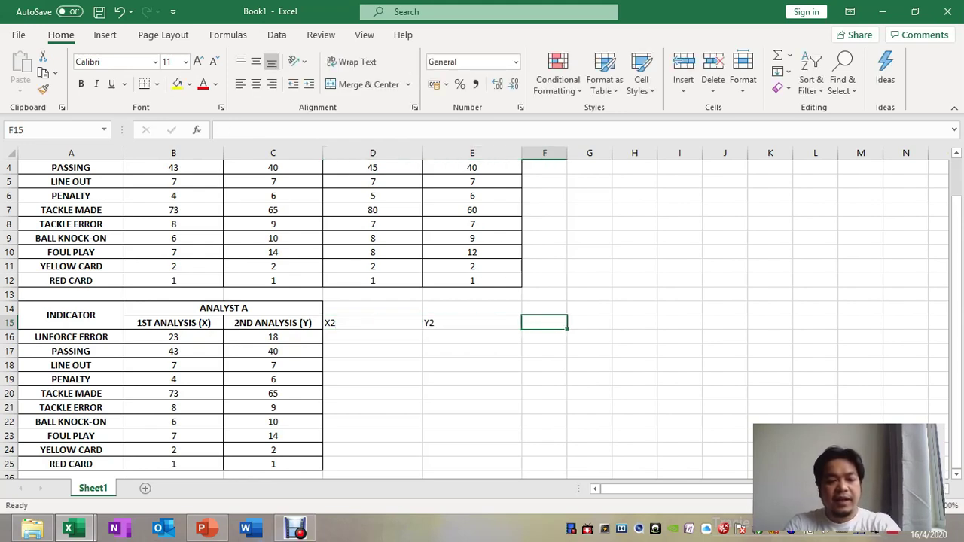
pyautogui.write('XY')
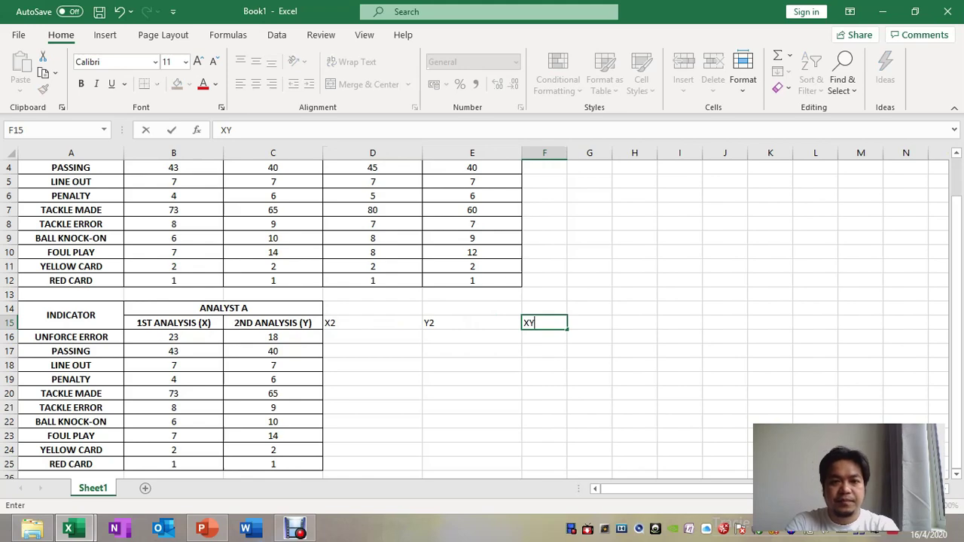
# Step: Give columns B through J one equal width, just wide enough for the (X) and (Y) analysis headings
pyautogui.moveTo(373, 153); pyautogui.dragTo(821, 153)
pyautogui.press('super+c')
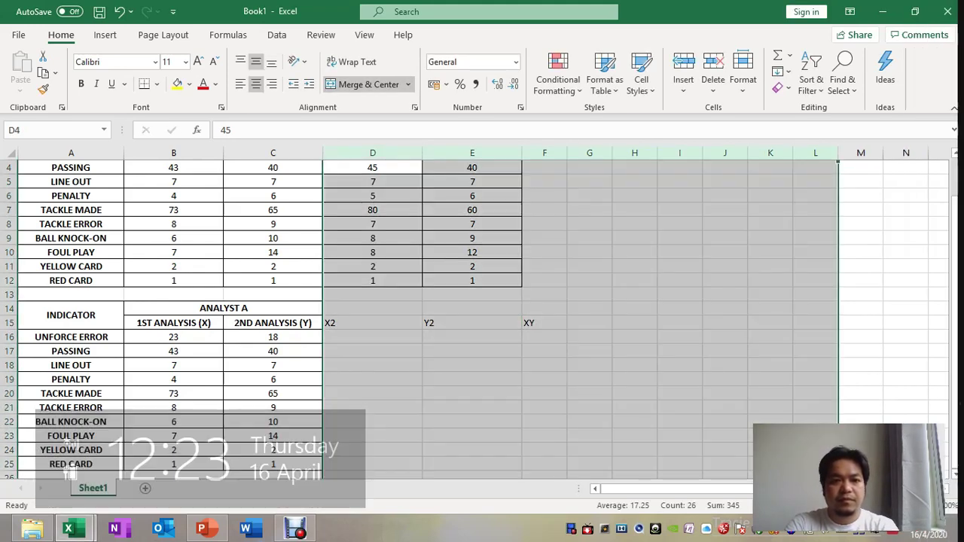
pyautogui.moveTo(173, 153); pyautogui.dragTo(730, 153)
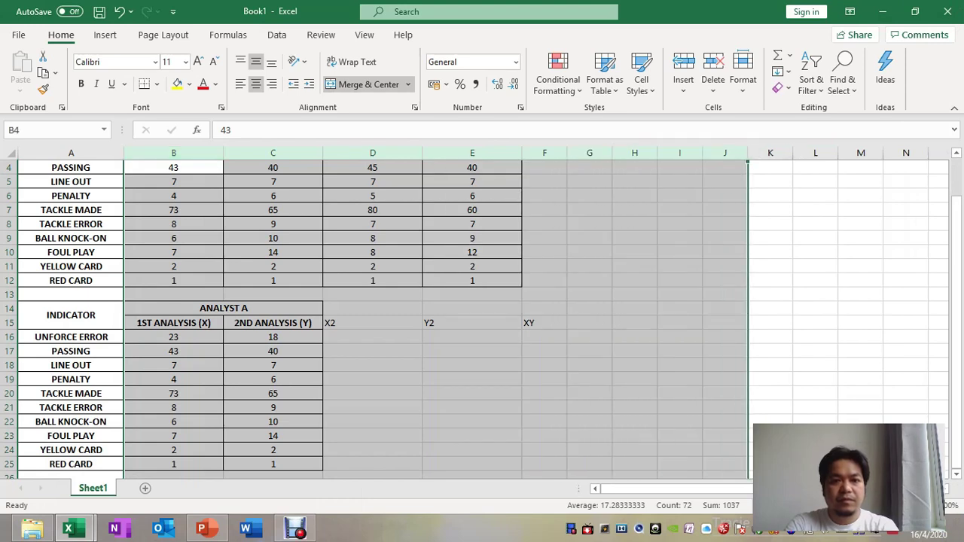
pyautogui.moveTo(223, 153); pyautogui.dragTo(202, 152)
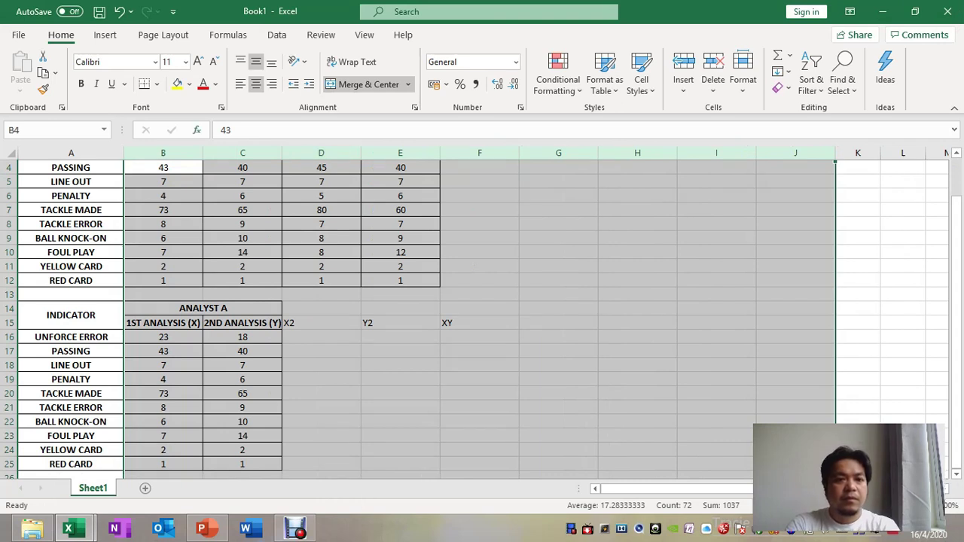
# Step: Centre the contents of columns B through J horizontally
pyautogui.click(256, 84)
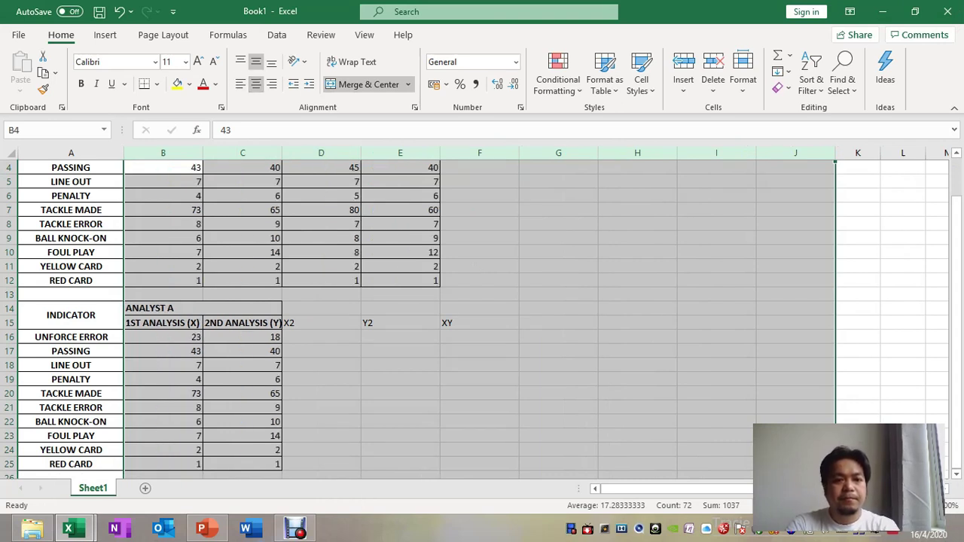
pyautogui.click(256, 84)
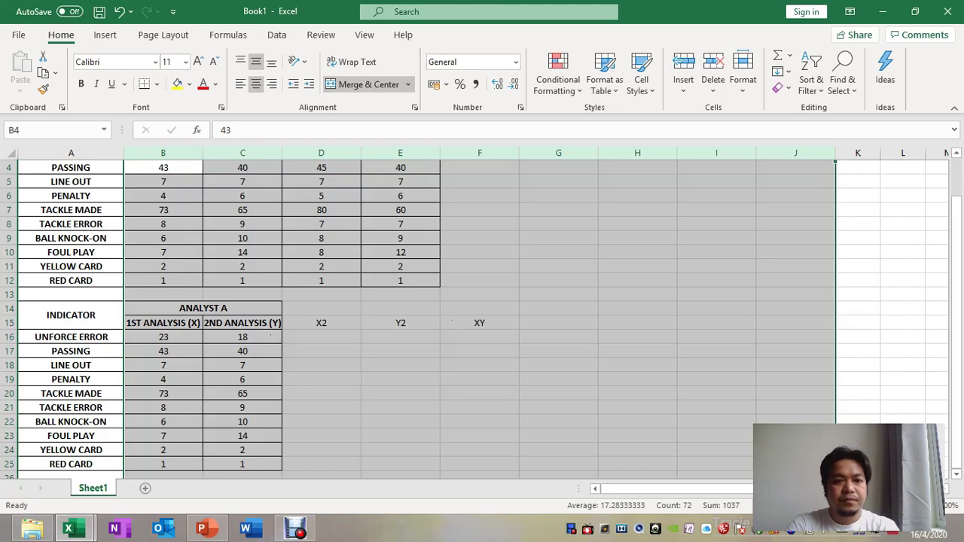
pyautogui.click(401, 393)
# Step: Apply all borders to the X2, Y2 and XY columns of the copied table, D15:F25
pyautogui.moveTo(320, 322); pyautogui.dragTo(479, 464)
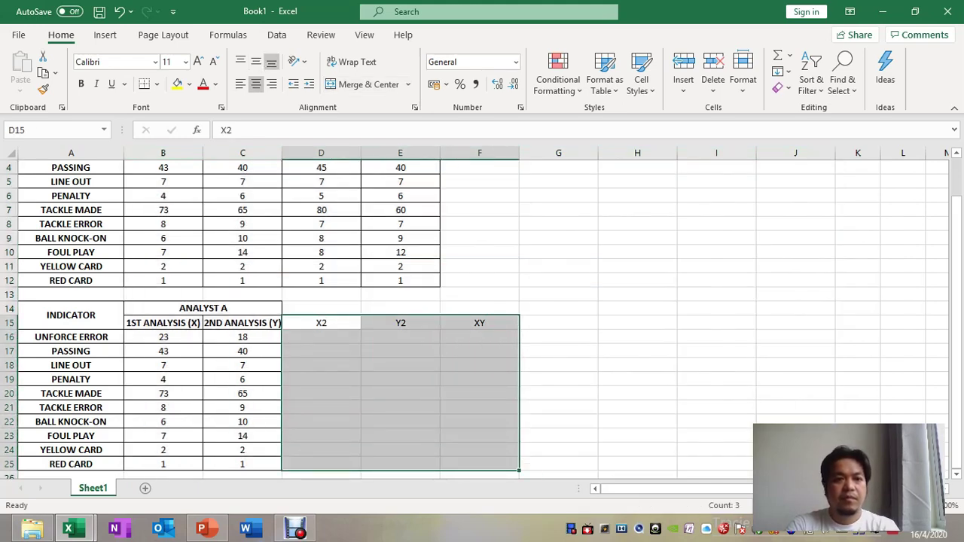
pyautogui.click(156, 84)
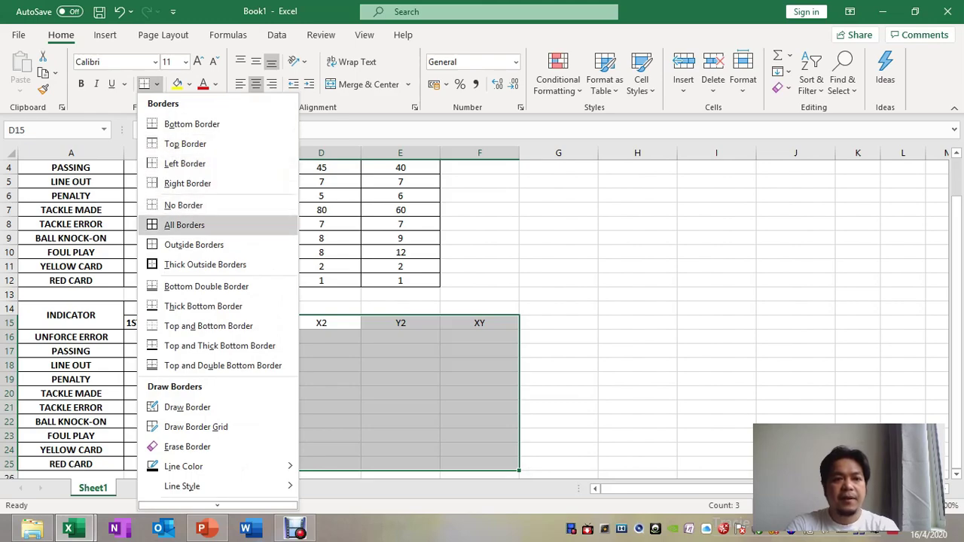
pyautogui.click(184, 224)
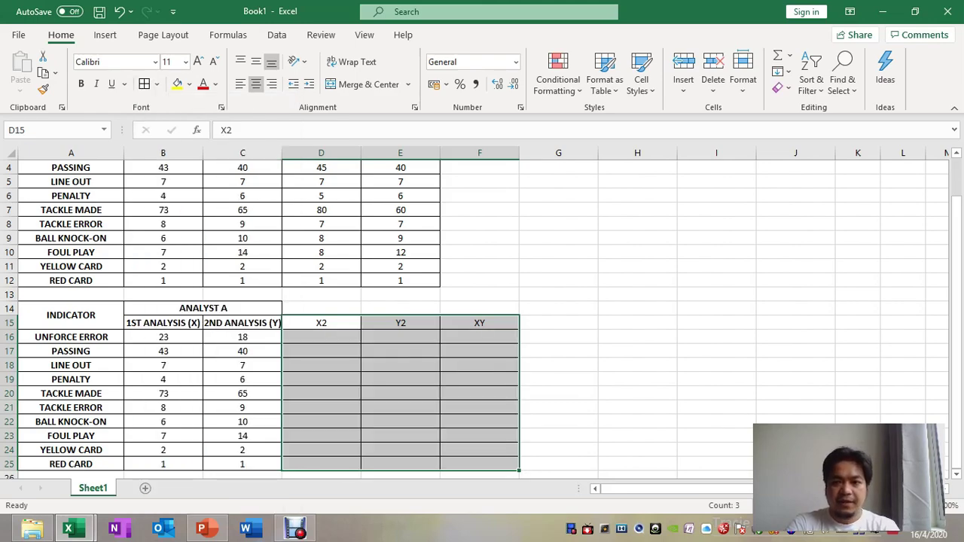
pyautogui.scroll(-2, 482, 317)
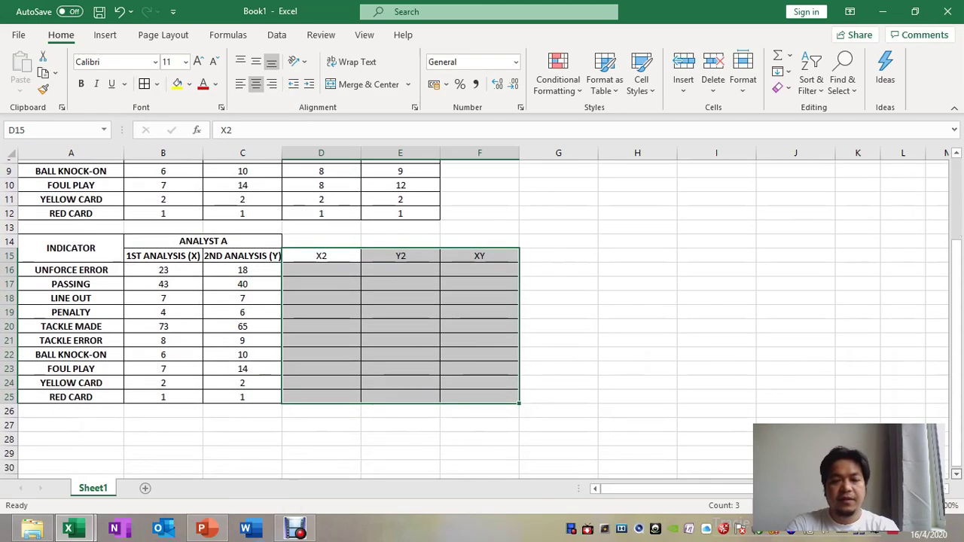
pyautogui.click(717, 393)
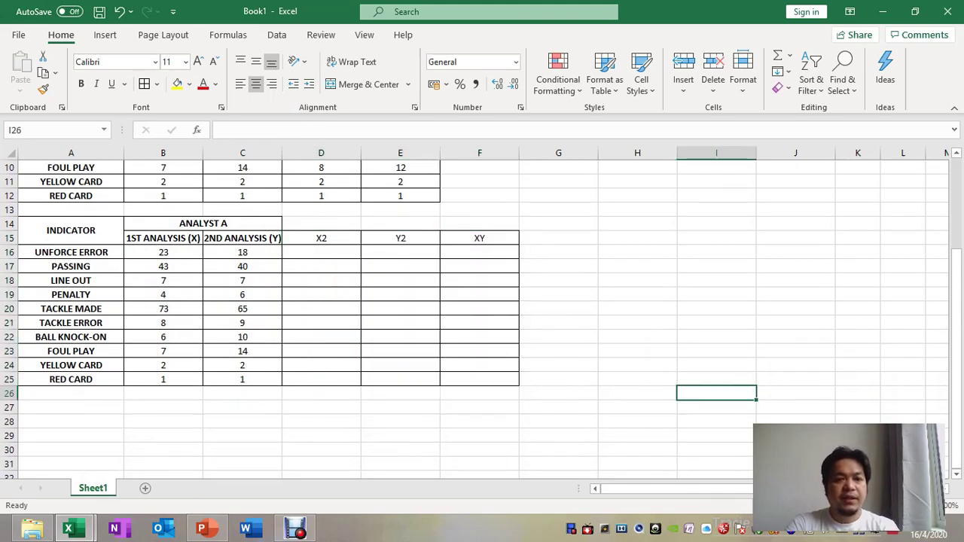
# Step: Calculate the squared first-analysis value for UNFORCE ERROR in D16 with the formula =B16*B16
pyautogui.click(164, 252)
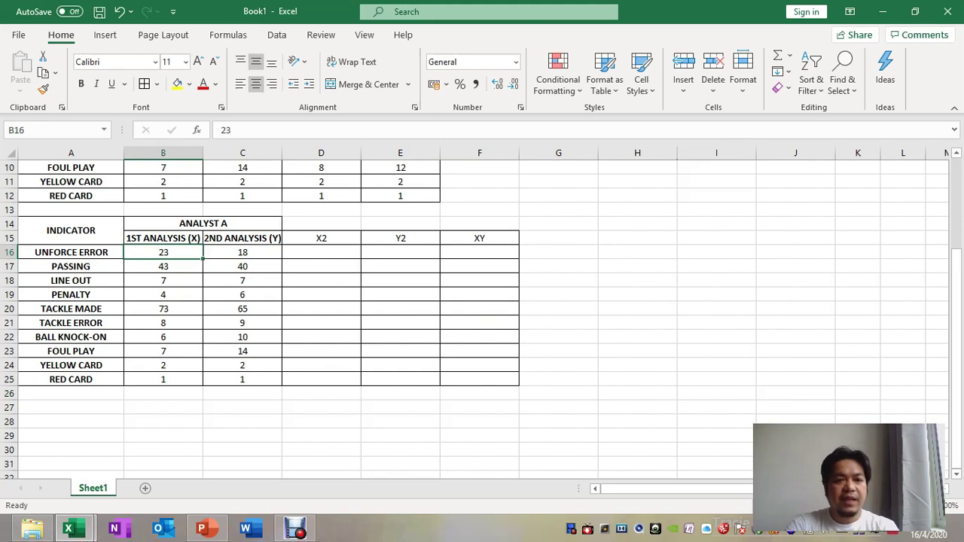
pyautogui.click(321, 252)
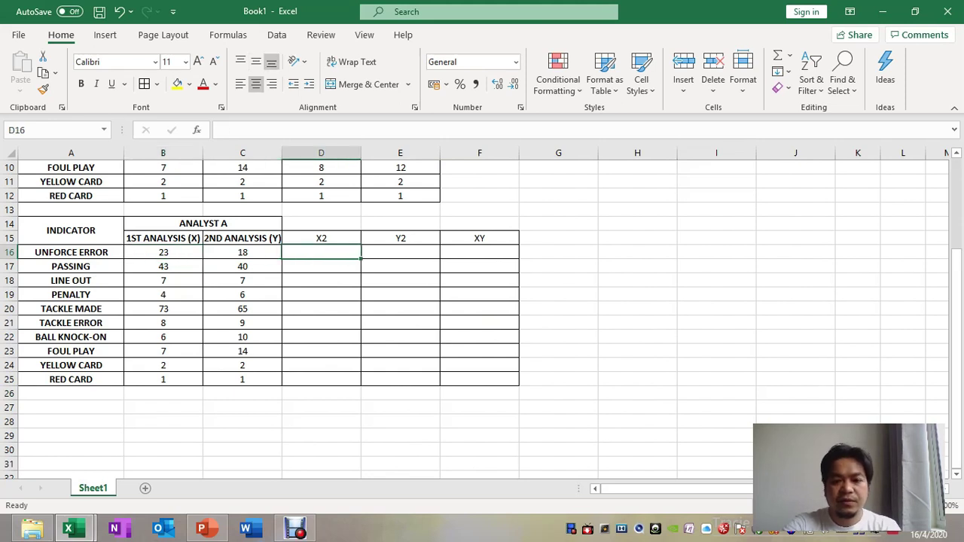
pyautogui.write('=')
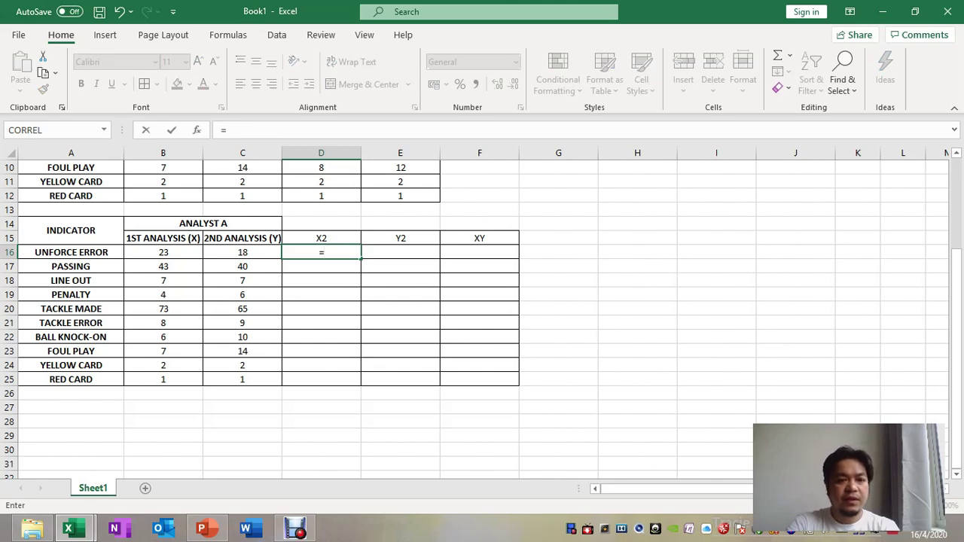
pyautogui.click(164, 253)
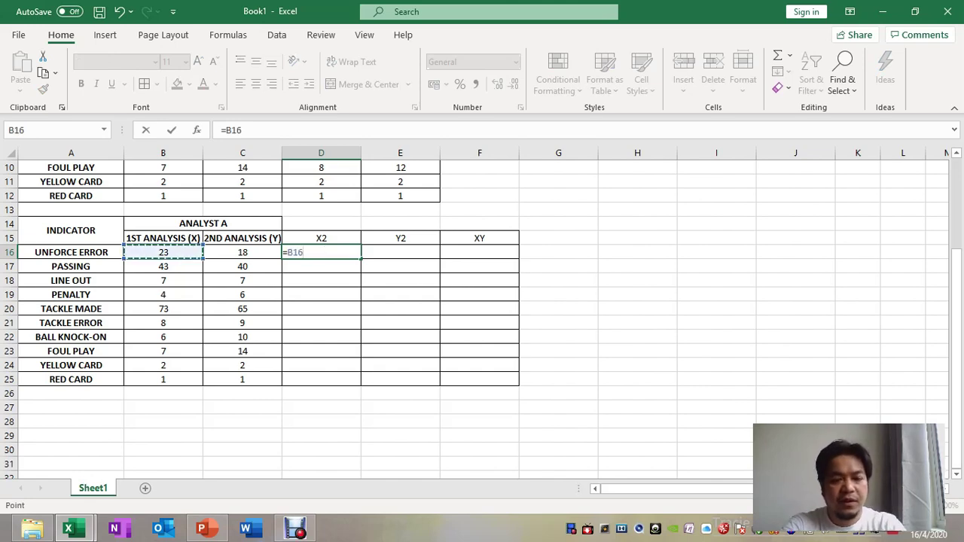
pyautogui.write('*')
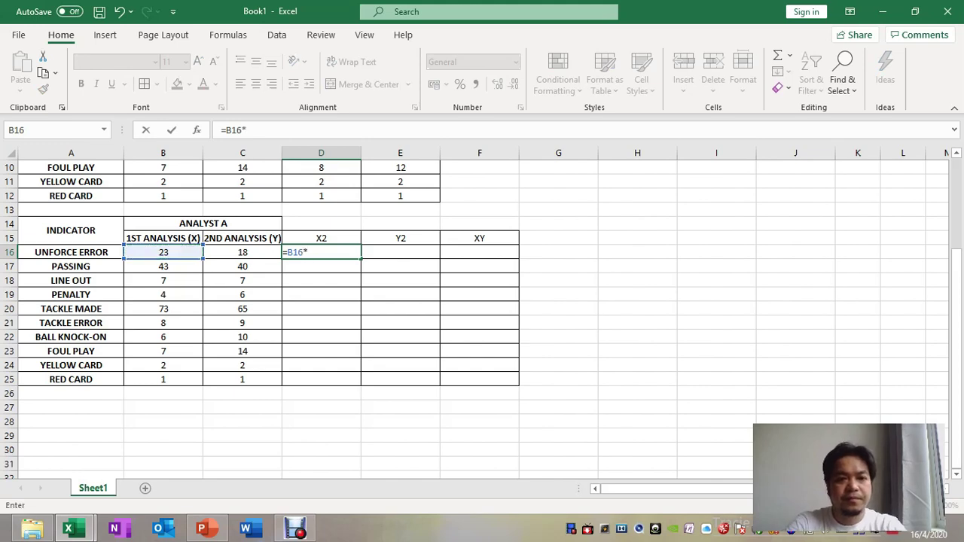
pyautogui.click(162, 253)
pyautogui.press('Return')
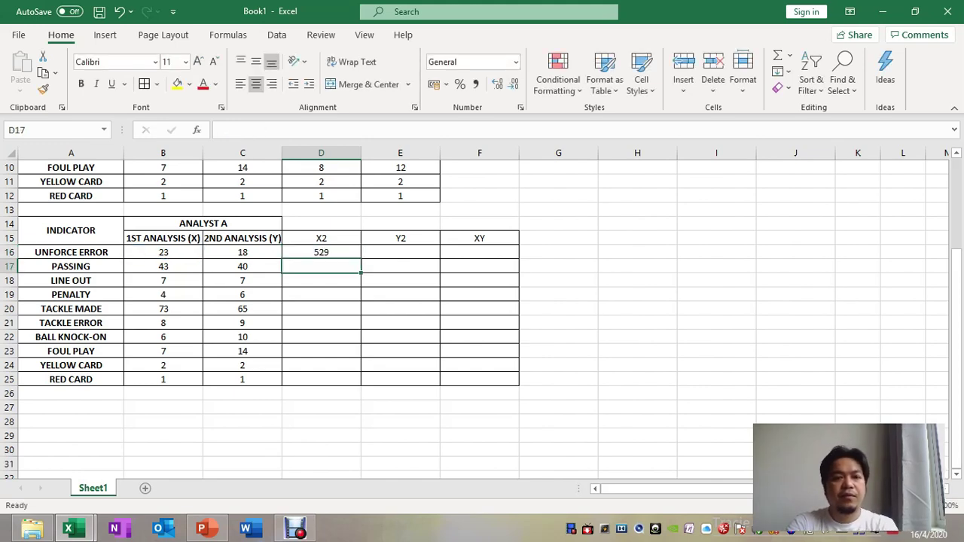
pyautogui.click(322, 252)
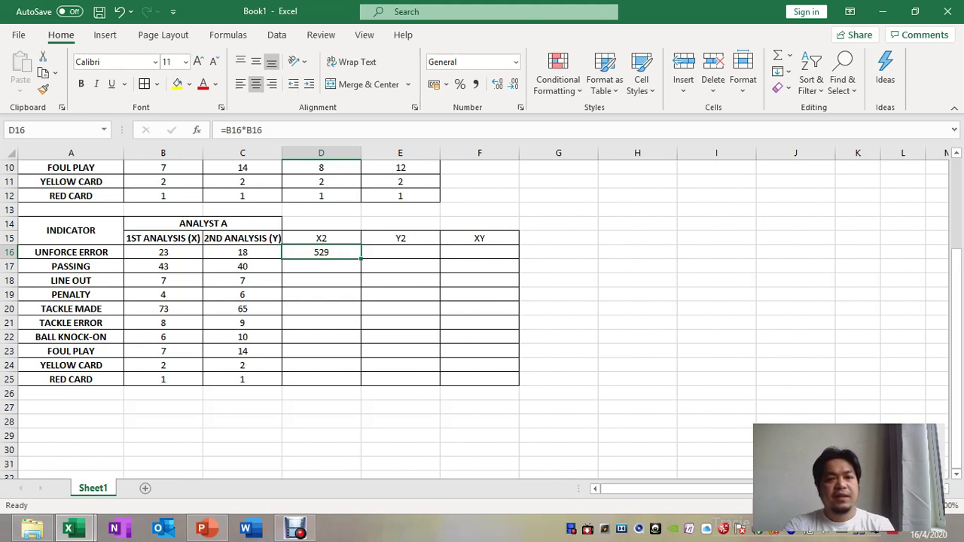
# Step: Fill the X2 formula from D16 down through the RED CARD row, D25
pyautogui.moveTo(361, 259); pyautogui.dragTo(361, 384)
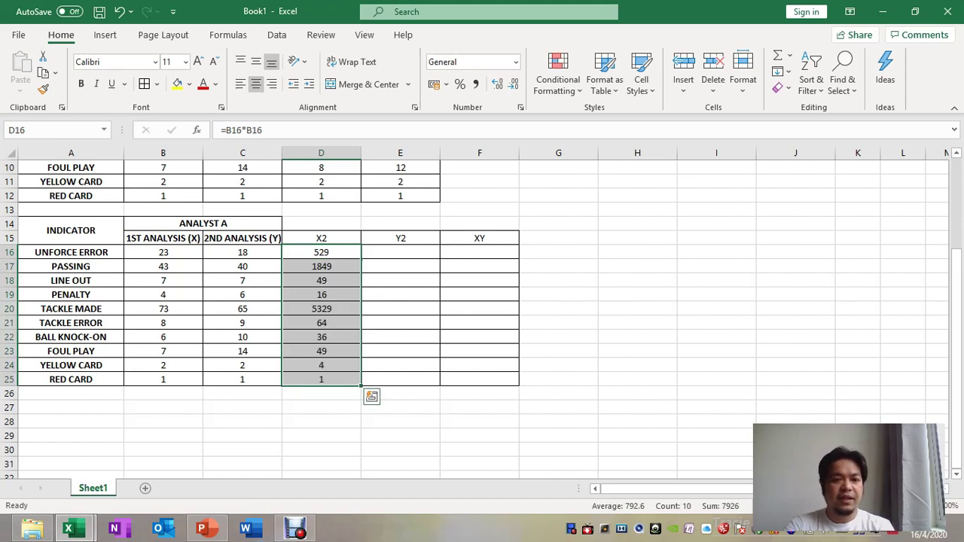
pyautogui.click(322, 407)
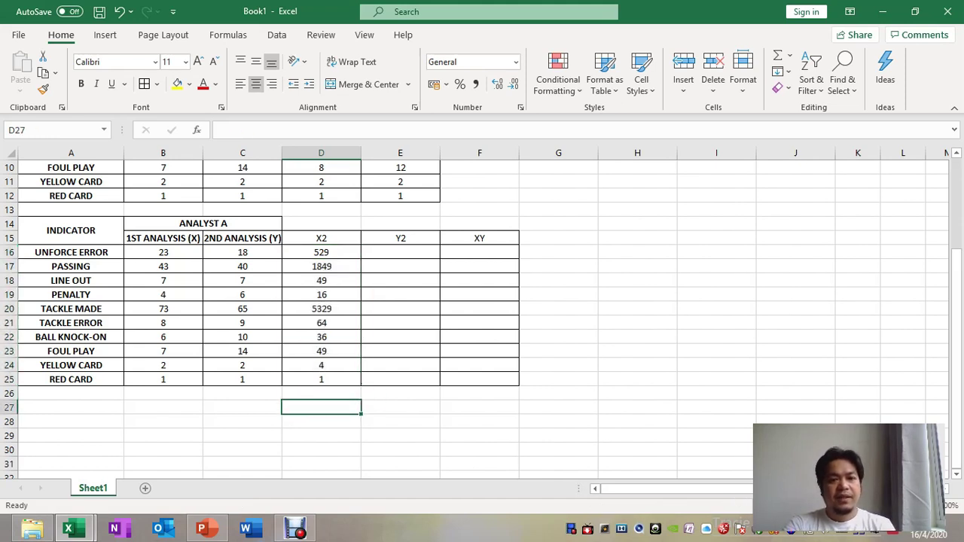
# Step: Calculate the squared second-analysis value for UNFORCE ERROR in E16 with the formula =C16*C16
pyautogui.click(400, 252)
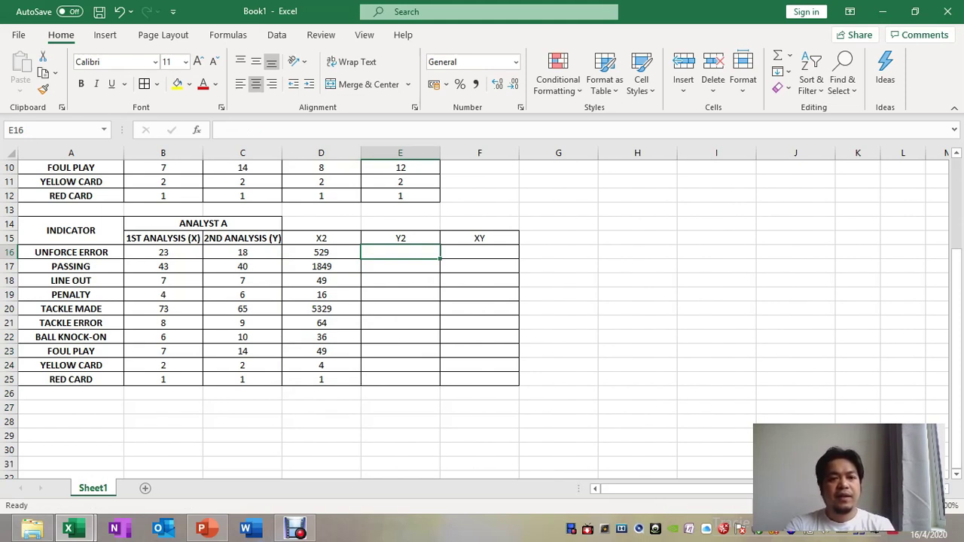
pyautogui.click(243, 253)
pyautogui.click(400, 253)
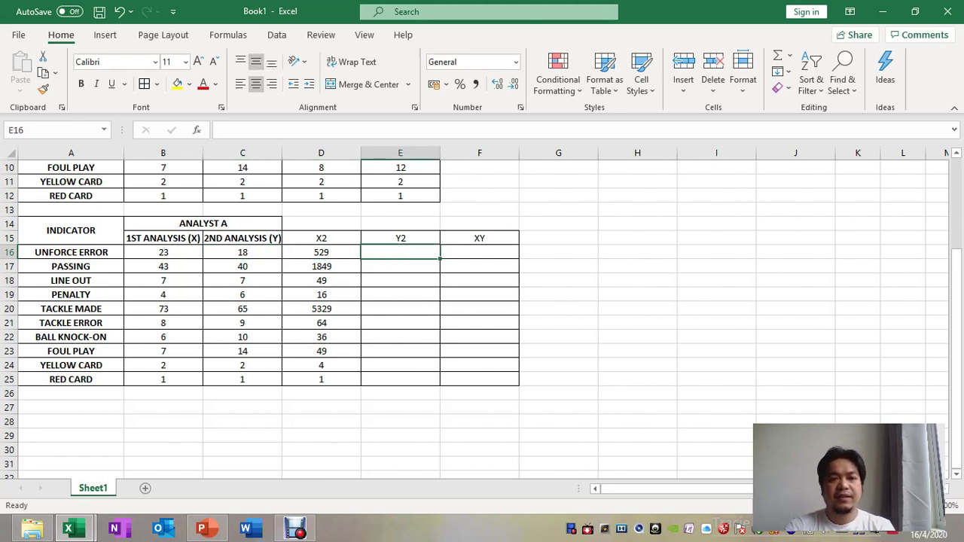
pyautogui.write('=')
pyautogui.click(242, 252)
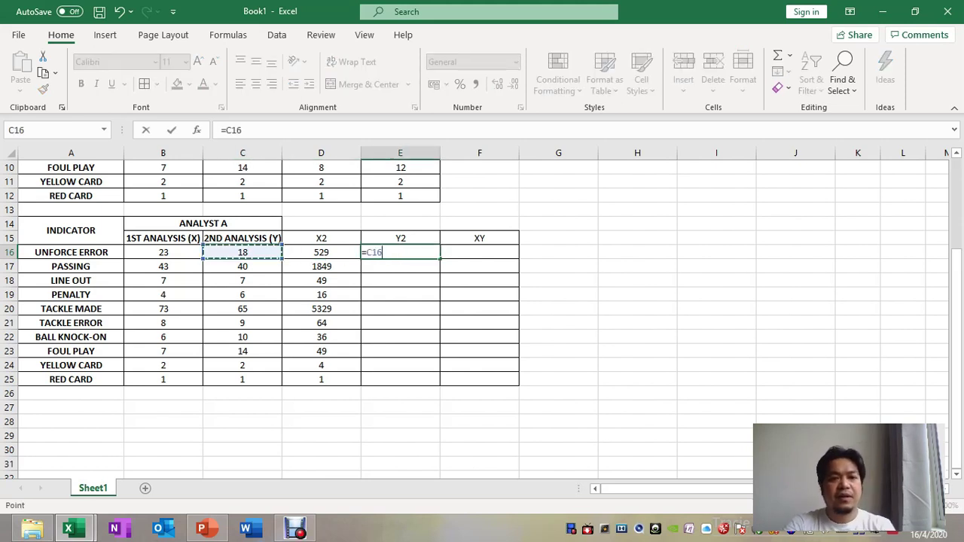
pyautogui.write('*')
pyautogui.click(243, 253)
pyautogui.press('Return')
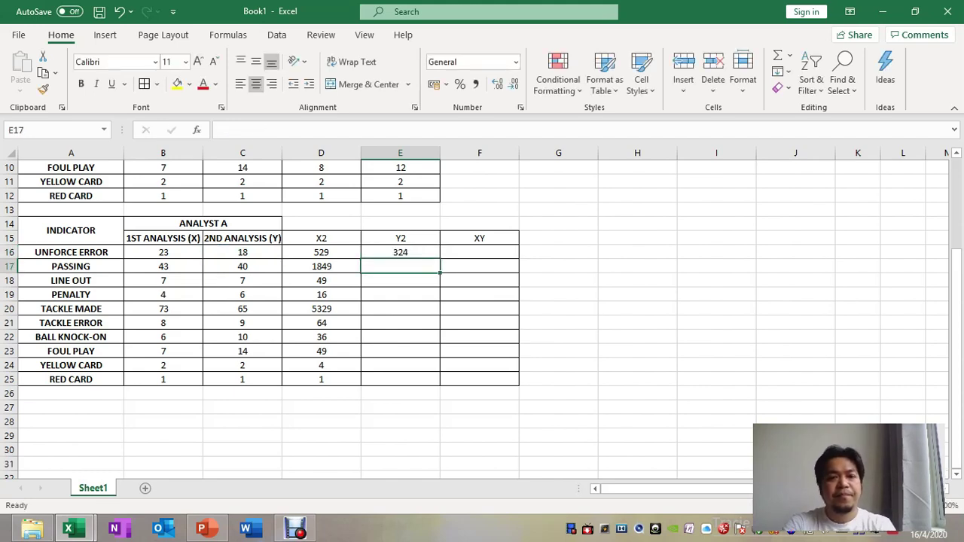
# Step: Fill the Y2 formula from E16 down through the RED CARD row, E25
pyautogui.click(400, 252)
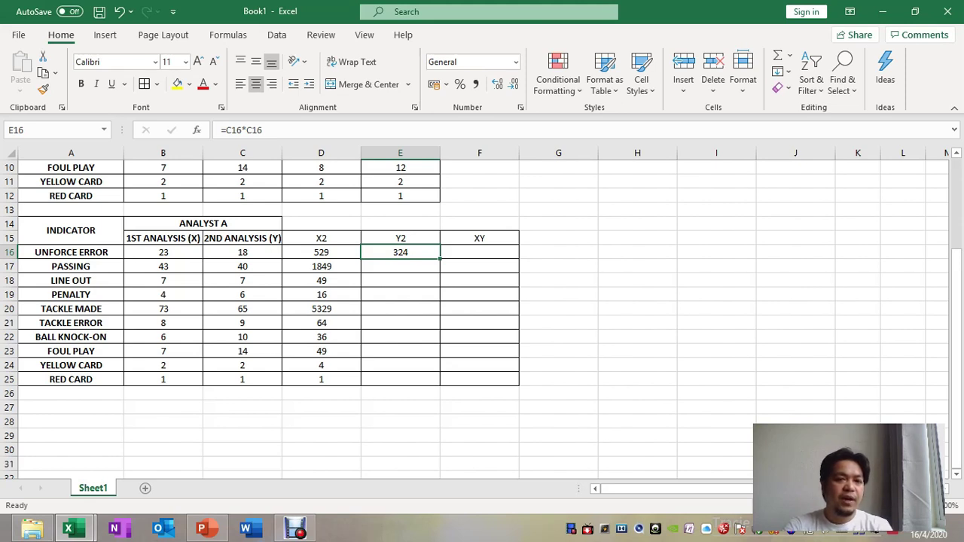
pyautogui.moveTo(440, 257); pyautogui.dragTo(440, 386)
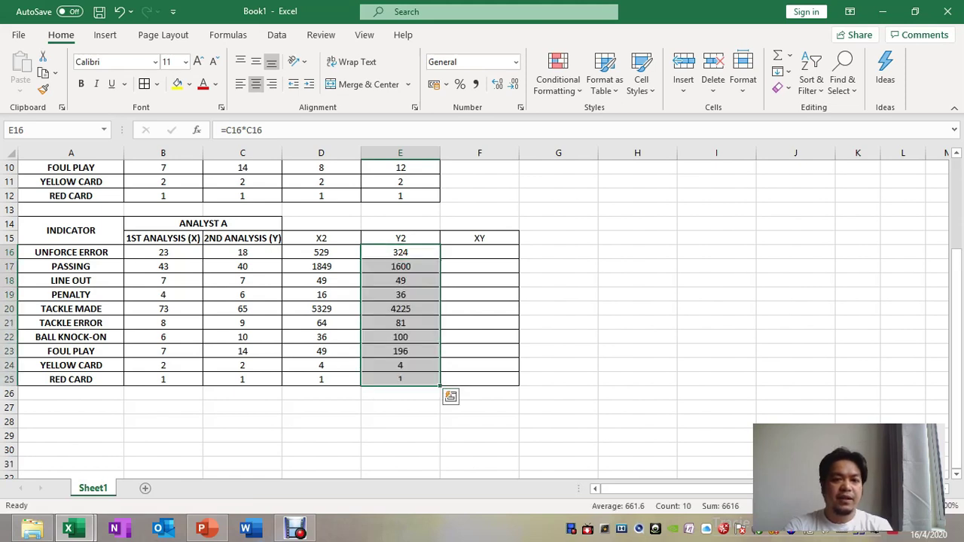
pyautogui.click(401, 422)
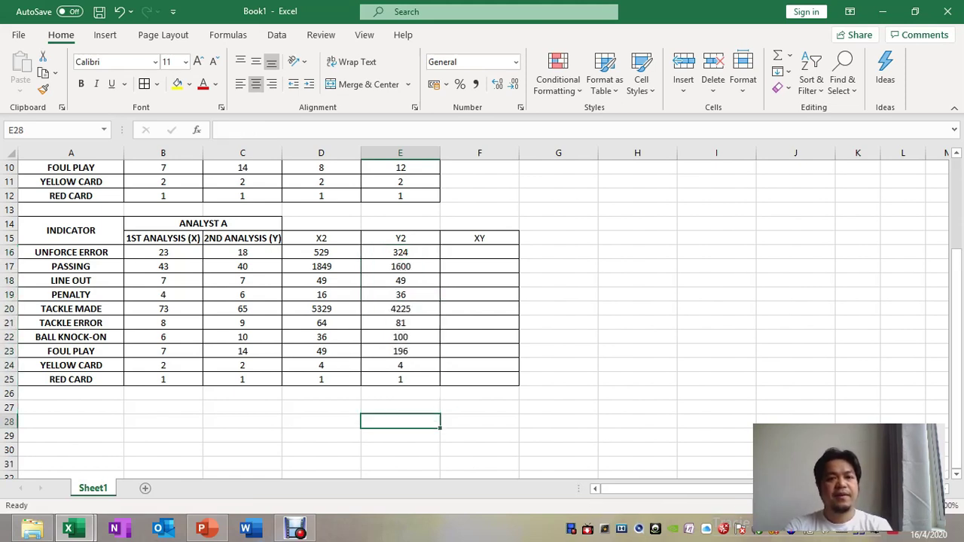
# Step: Calculate the product of both analyses for UNFORCE ERROR in F16 with the formula =B16*C16
pyautogui.click(479, 252)
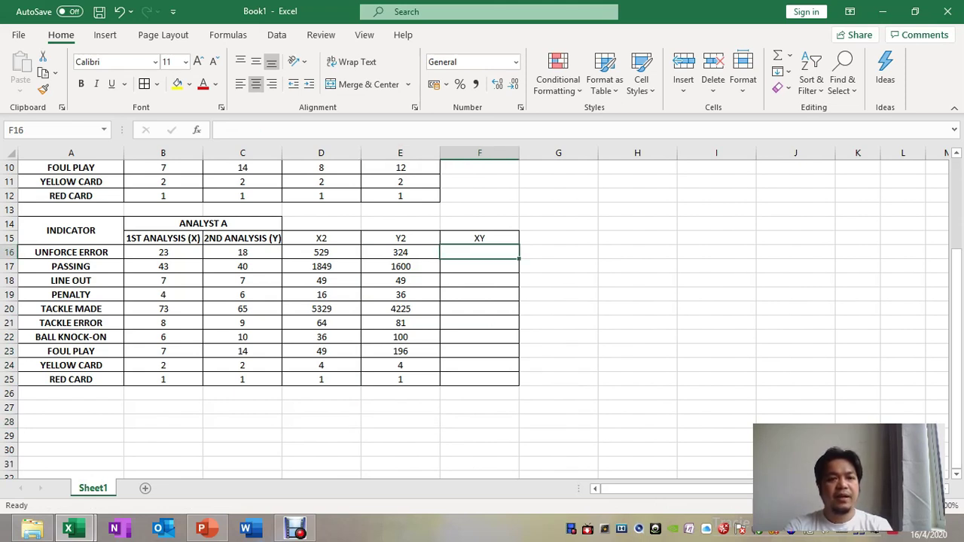
pyautogui.click(164, 252)
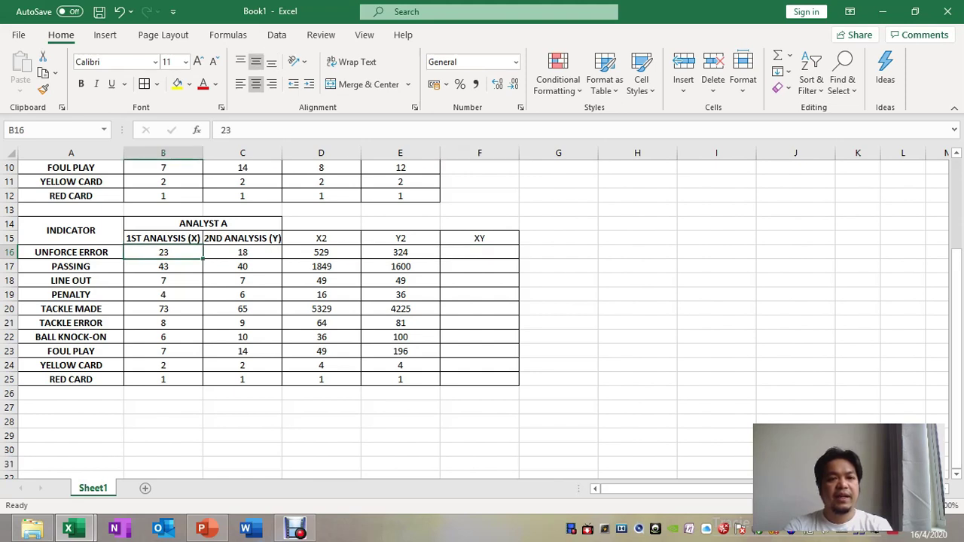
pyautogui.click(242, 252)
pyautogui.click(480, 253)
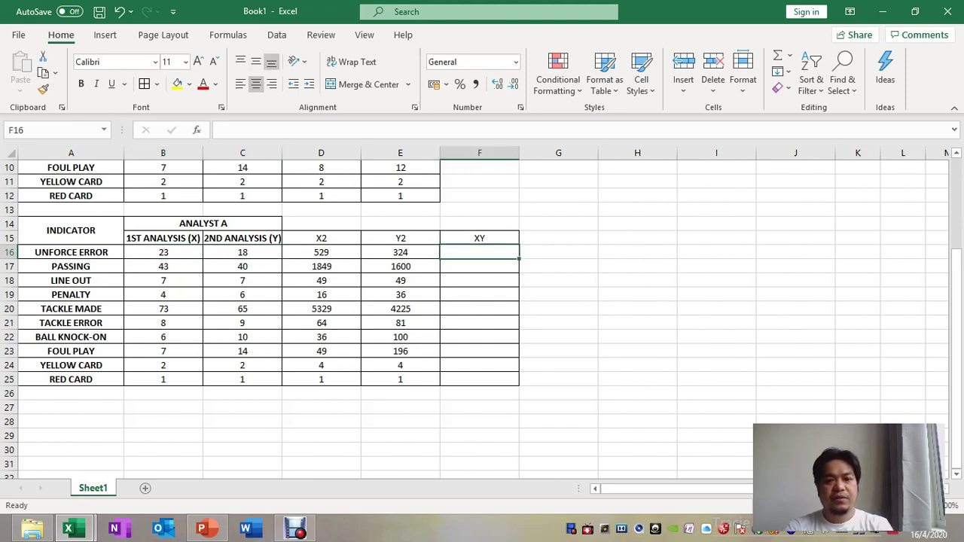
pyautogui.write('=')
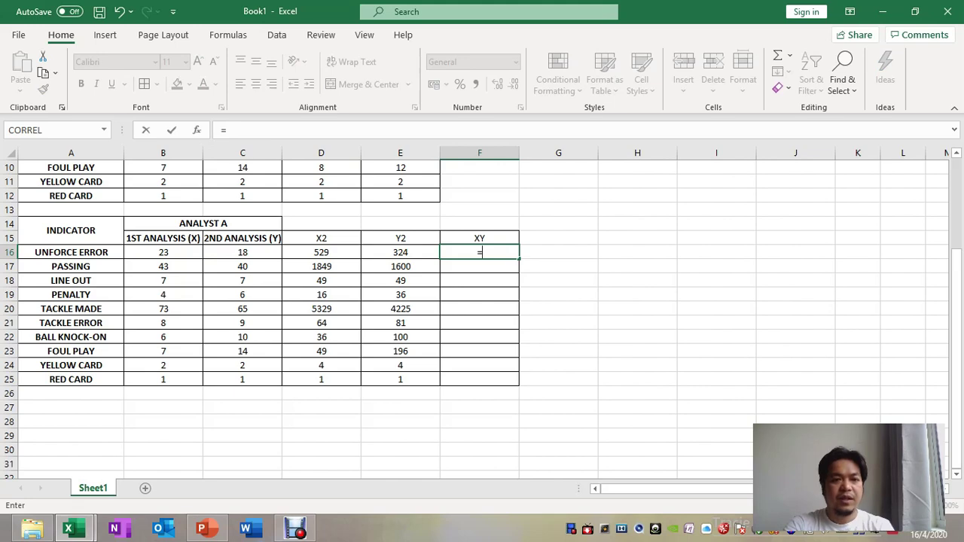
pyautogui.click(163, 252)
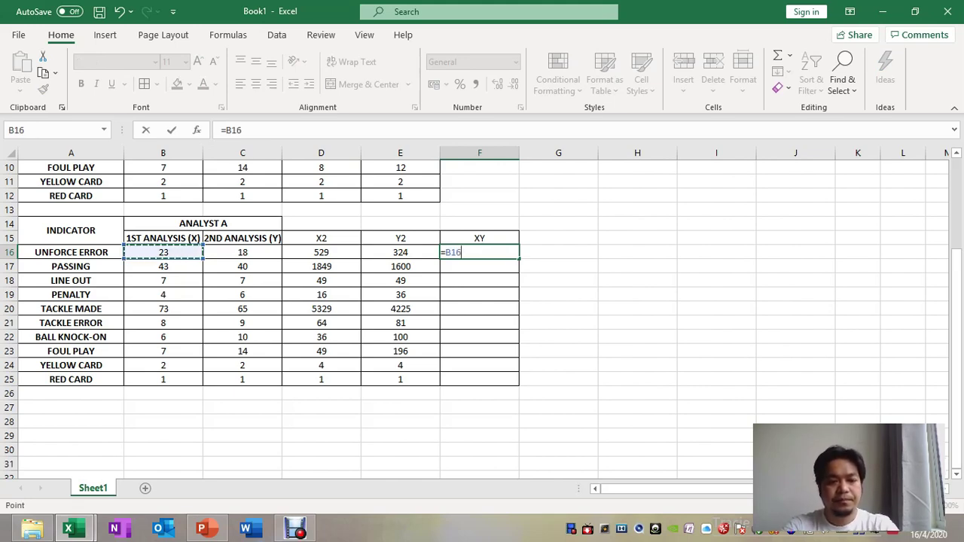
pyautogui.write('*')
pyautogui.click(243, 253)
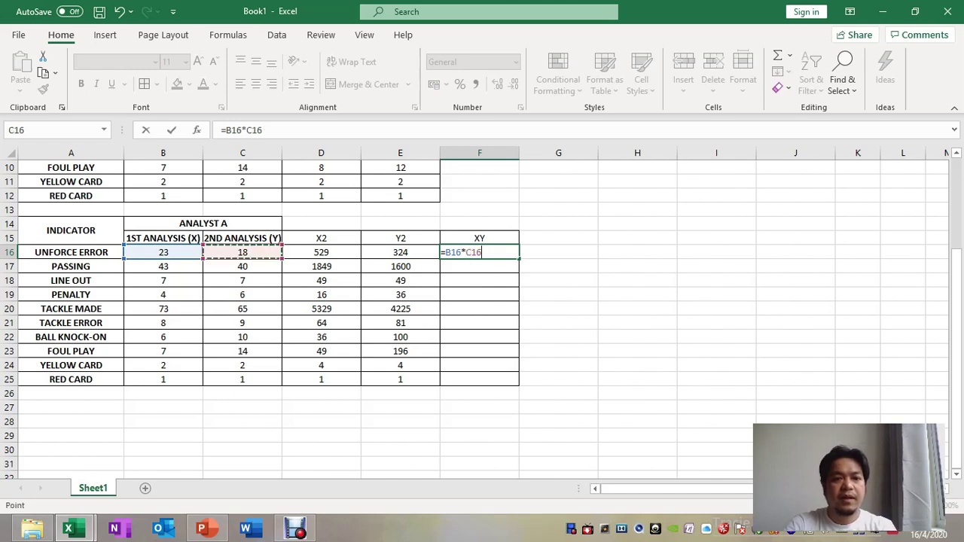
pyautogui.press('Return')
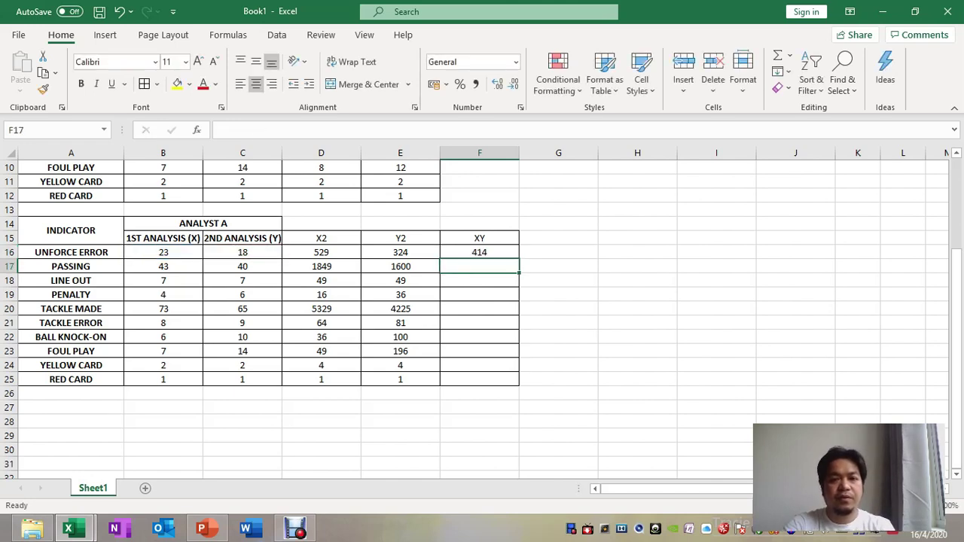
# Step: Fill the XY formula from F16 down through the RED CARD row, F25
pyautogui.click(480, 252)
pyautogui.moveTo(519, 259); pyautogui.dragTo(497, 380)
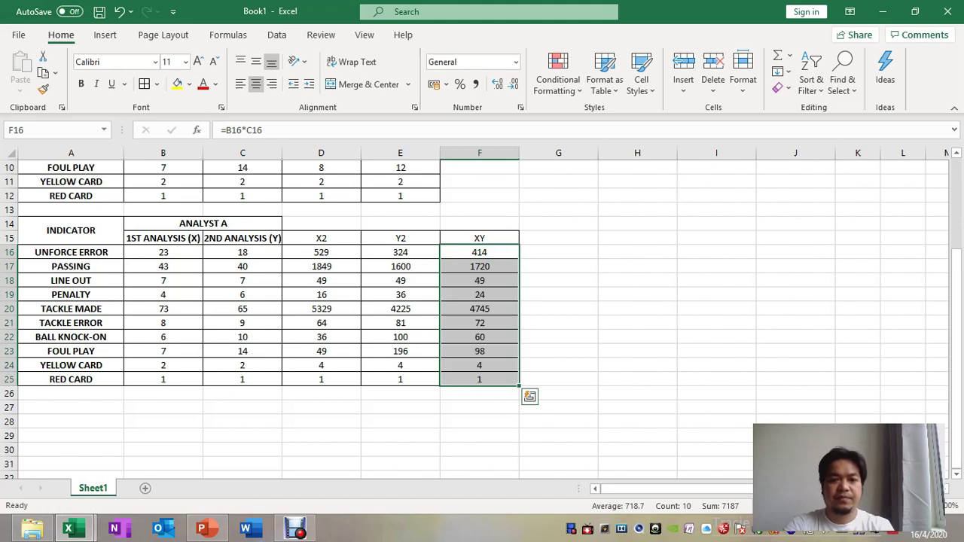
pyautogui.click(558, 351)
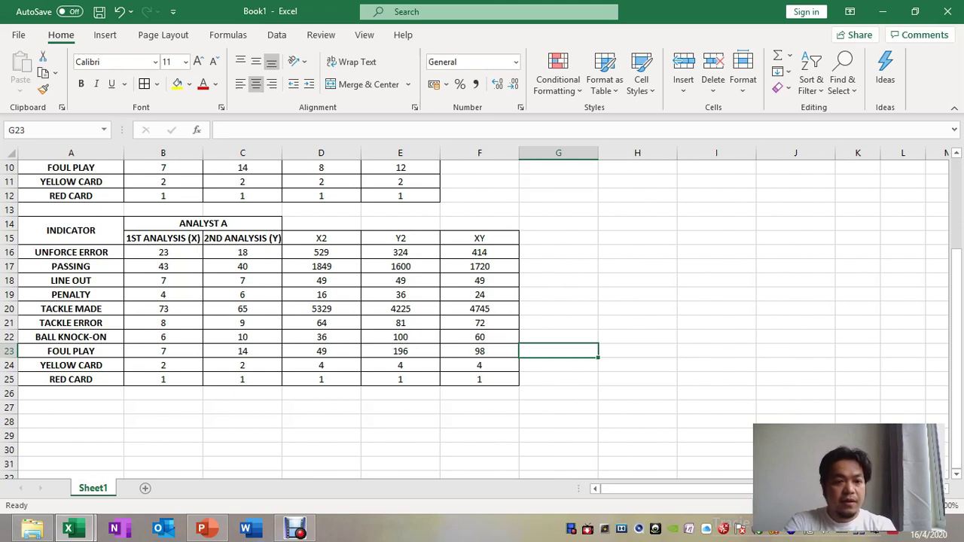
pyautogui.click(70, 394)
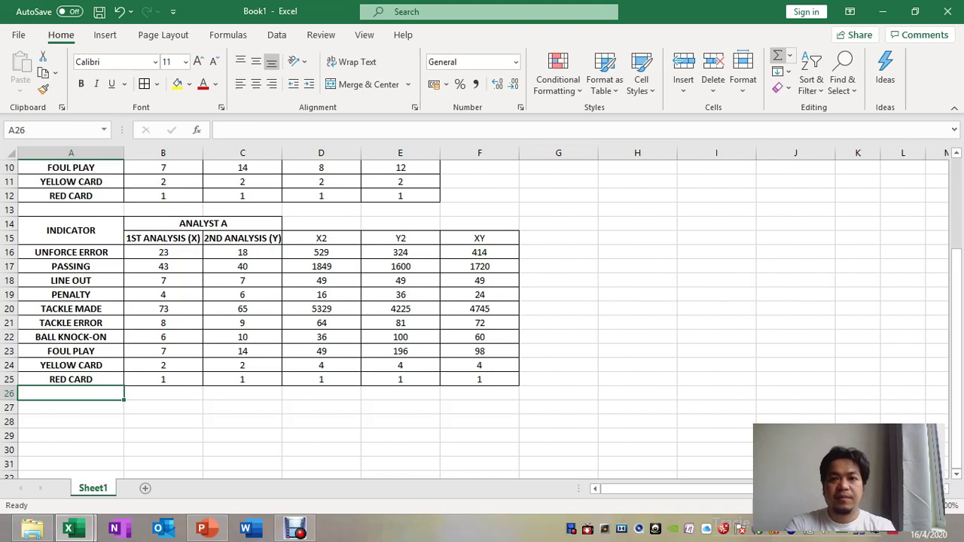
pyautogui.click(778, 55)
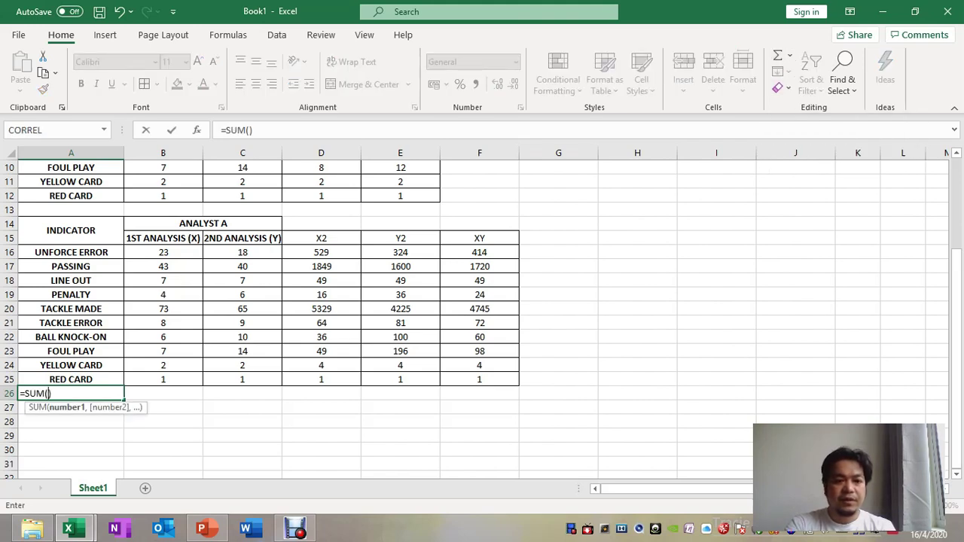
pyautogui.press('BackSpace')
pyautogui.press('BackSpace')
pyautogui.press('BackSpace')
pyautogui.press('BackSpace')
pyautogui.press('BackSpace')
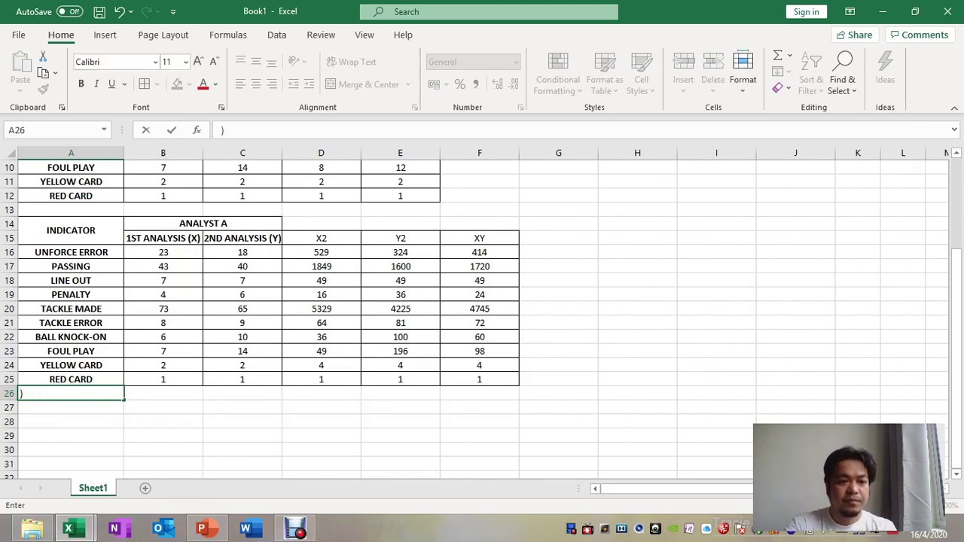
pyautogui.click(45, 394)
pyautogui.press('BackSpace')
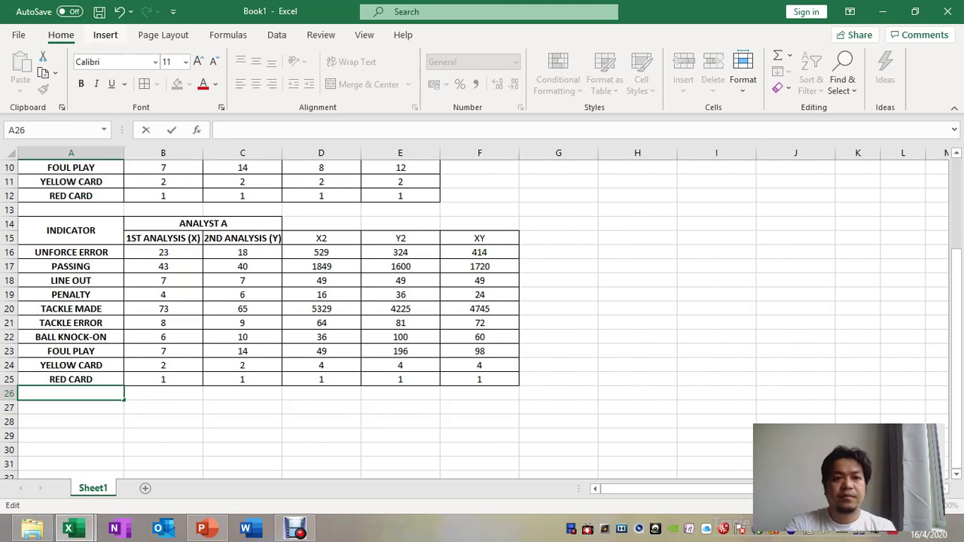
# Step: Insert the N-Ary Summation symbol ∑ in A26 as the label for the totals row
pyautogui.click(106, 35)
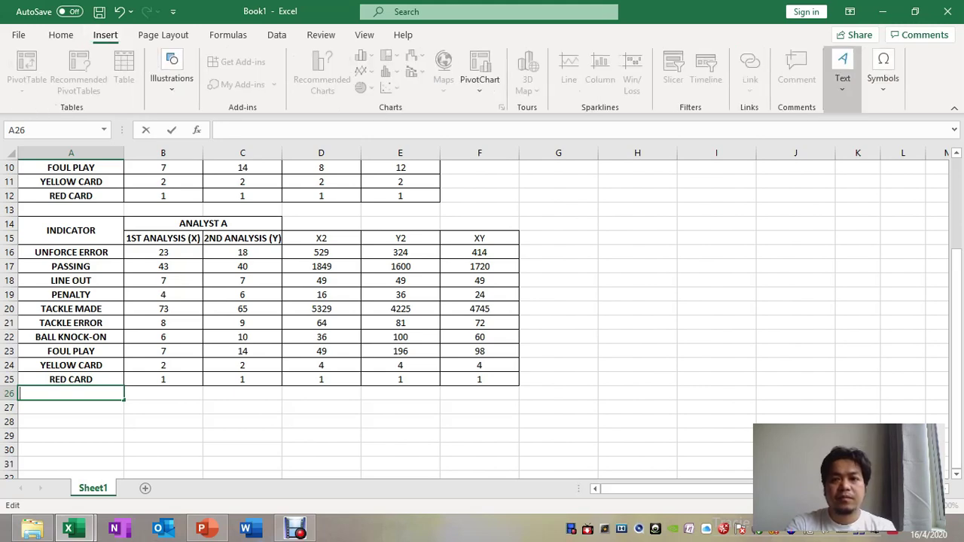
pyautogui.click(882, 78)
pyautogui.click(918, 135)
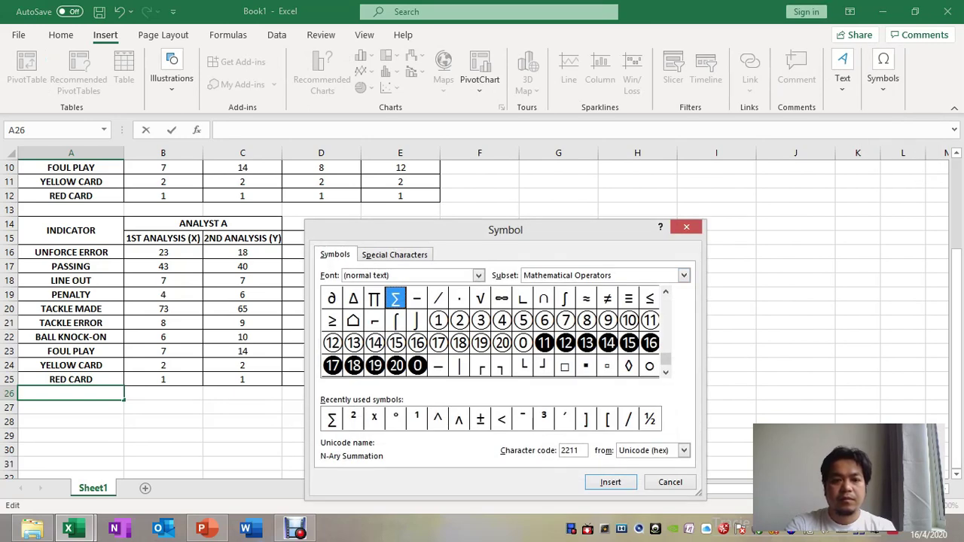
pyautogui.click(331, 419)
pyautogui.click(610, 482)
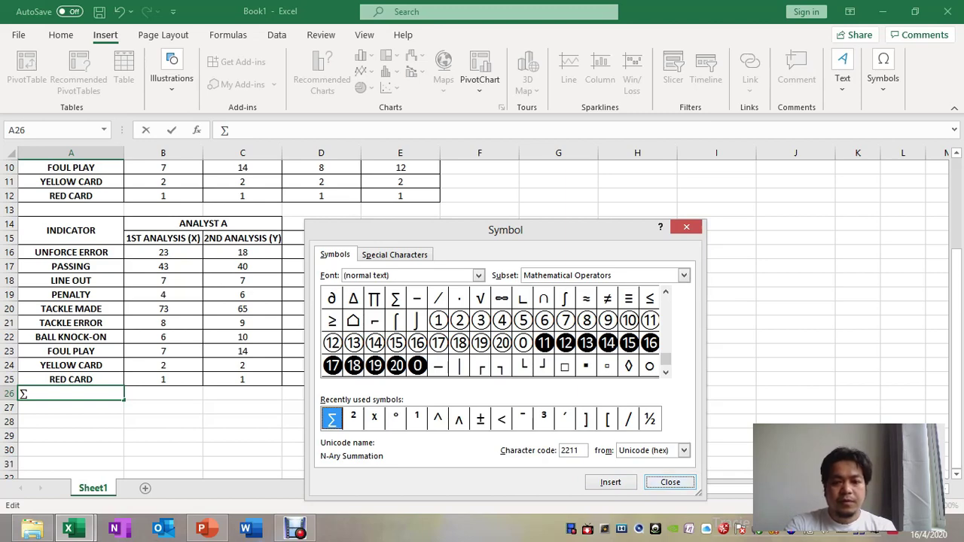
pyautogui.click(670, 482)
pyautogui.press('Tab')
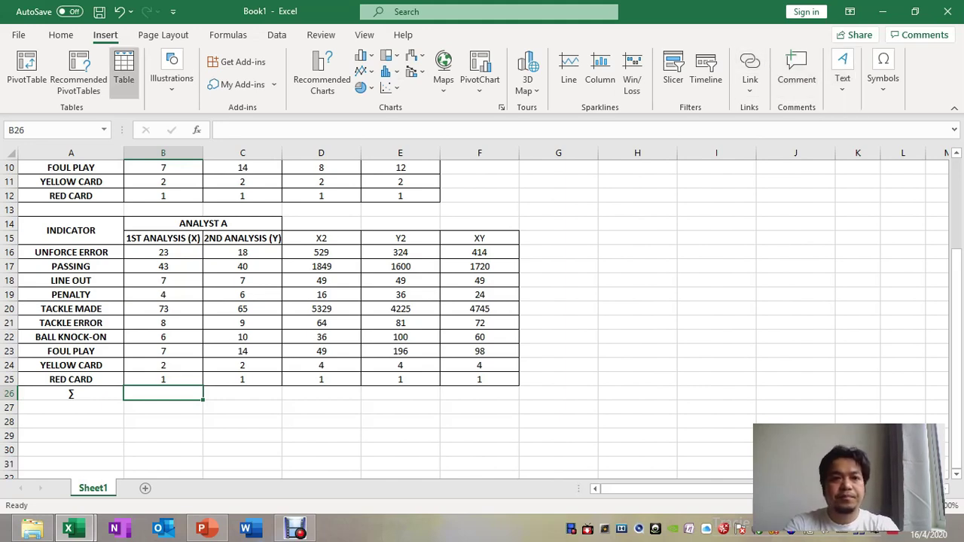
# Step: Total the first-analysis column in B26 with =SUM(B16:B25) and fill the formula across to F26
pyautogui.click(61, 34)
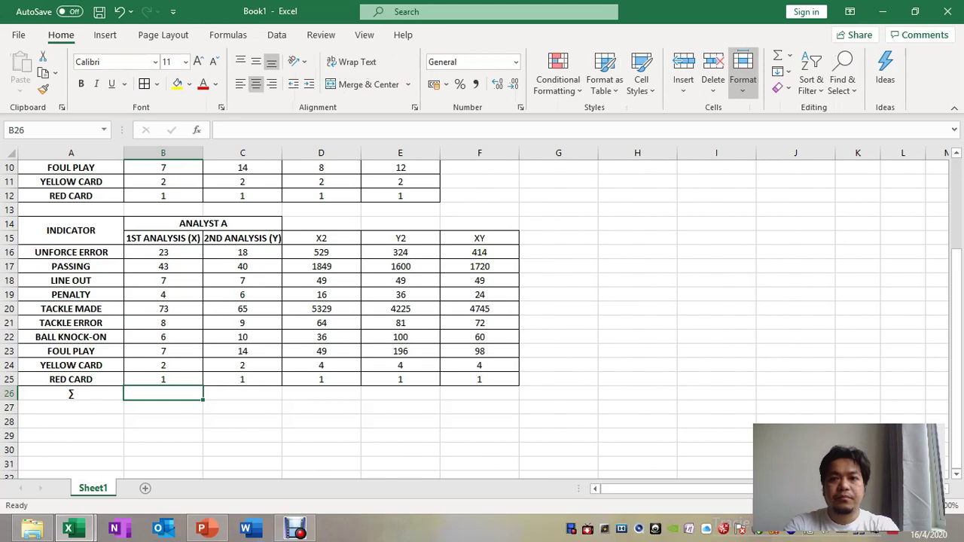
pyautogui.click(779, 55)
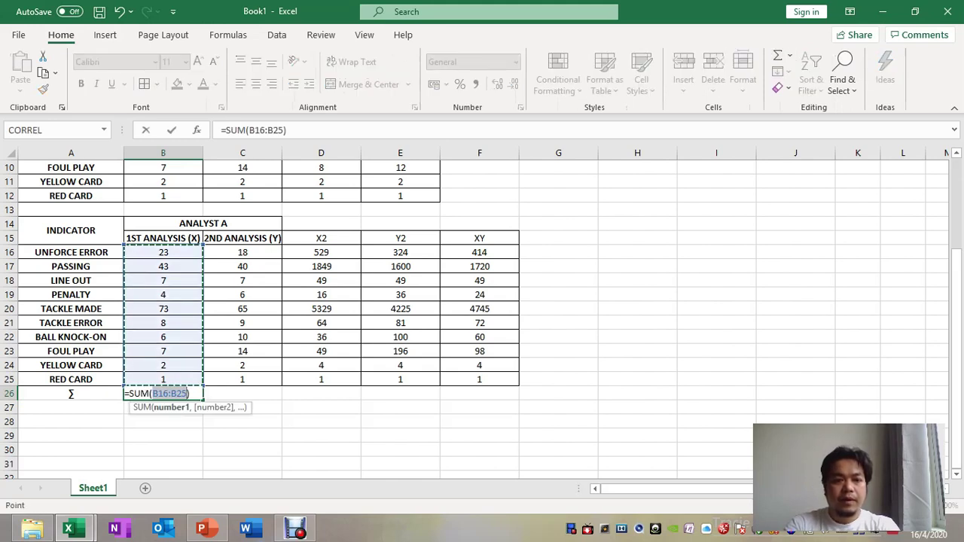
pyautogui.press('Return')
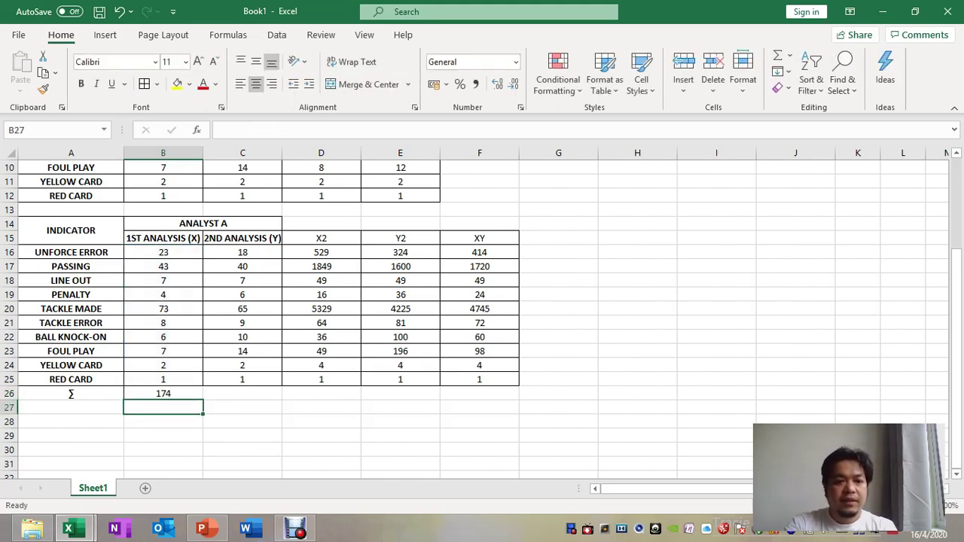
pyautogui.click(164, 393)
pyautogui.moveTo(202, 400); pyautogui.dragTo(518, 400)
pyautogui.click(637, 366)
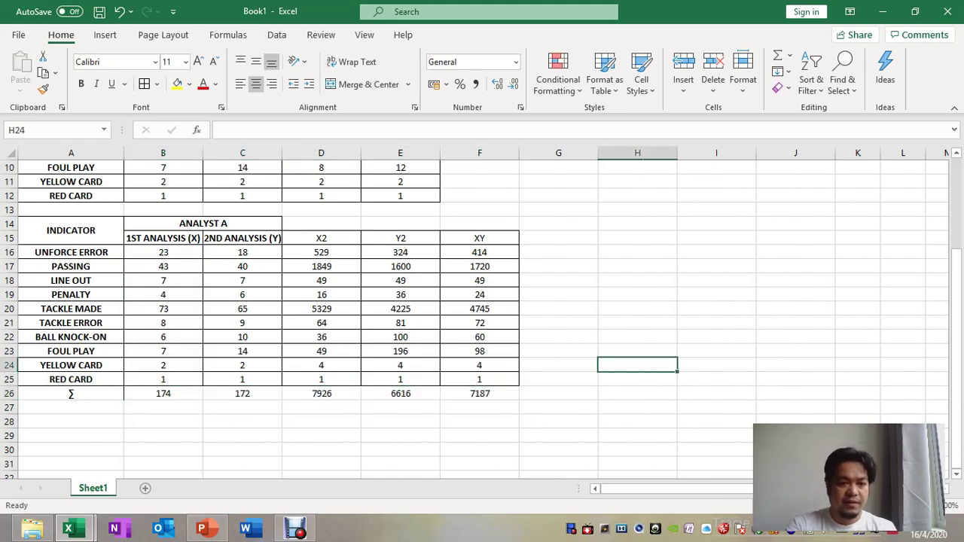
# Step: Copy the ∑ symbol from A26 to B27, extend it to ∑X, and fill the label across to F27
pyautogui.click(163, 408)
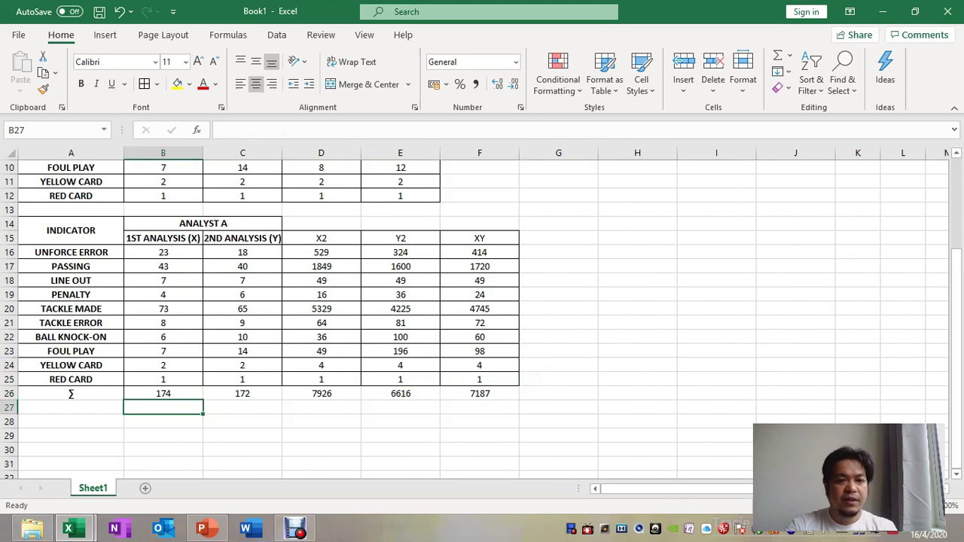
pyautogui.click(71, 393)
pyautogui.hotkey('ctrl', 'c')
pyautogui.click(162, 408)
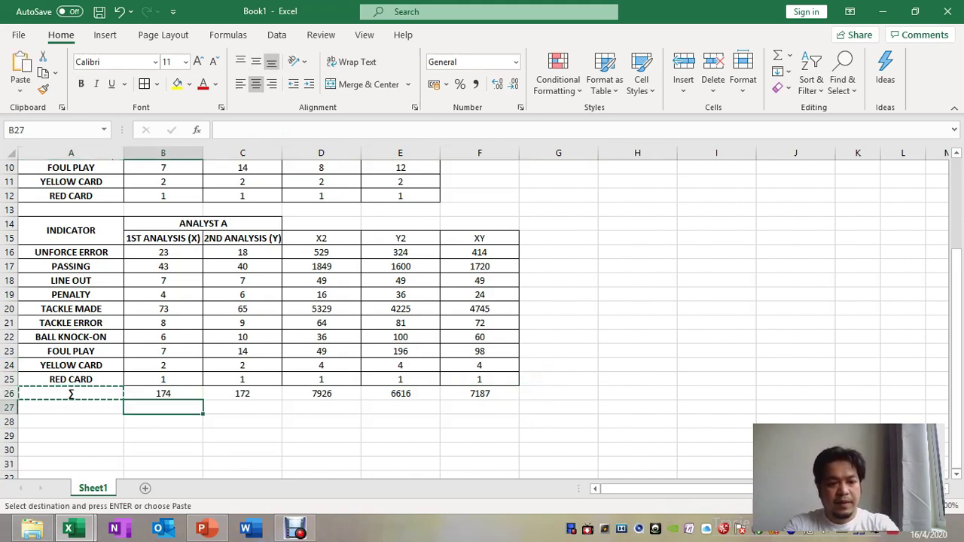
pyautogui.hotkey('ctrl', 'v')
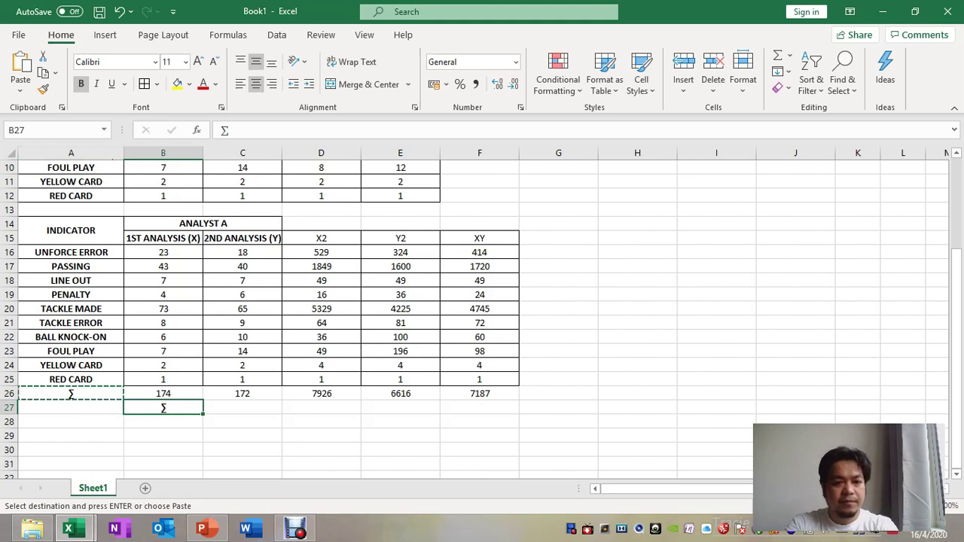
pyautogui.press('F2')
pyautogui.write('X')
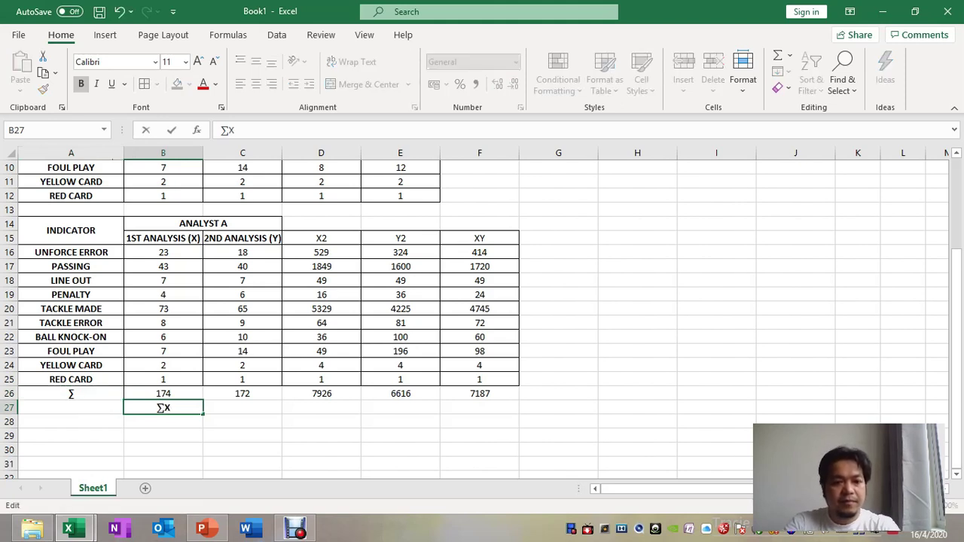
pyautogui.moveTo(202, 414); pyautogui.dragTo(482, 410)
pyautogui.click(212, 407)
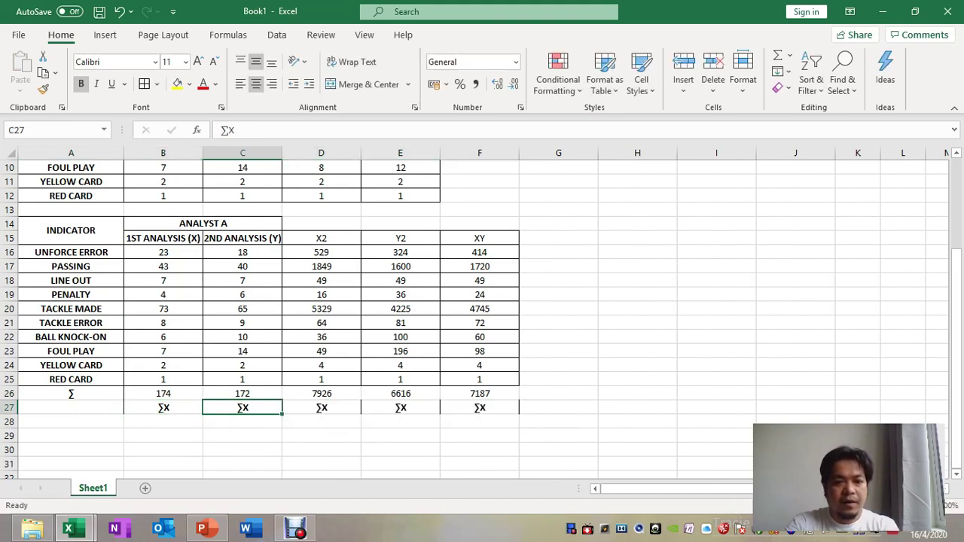
# Step: Change the label in C27 to ∑Y and the label in D27 to ∑X2
pyautogui.press('F2')
pyautogui.press('BackSpace')
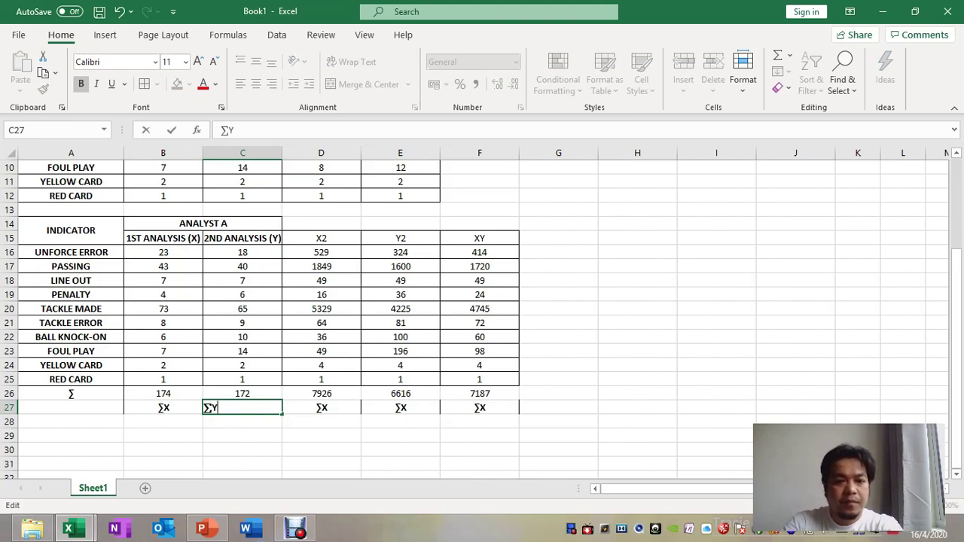
pyautogui.press('Tab')
pyautogui.press('F2')
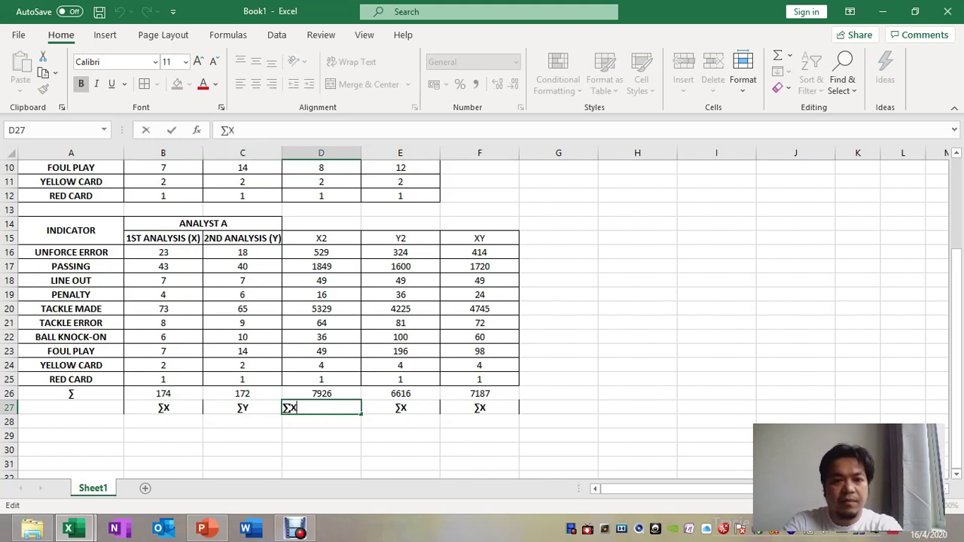
pyautogui.write('2')
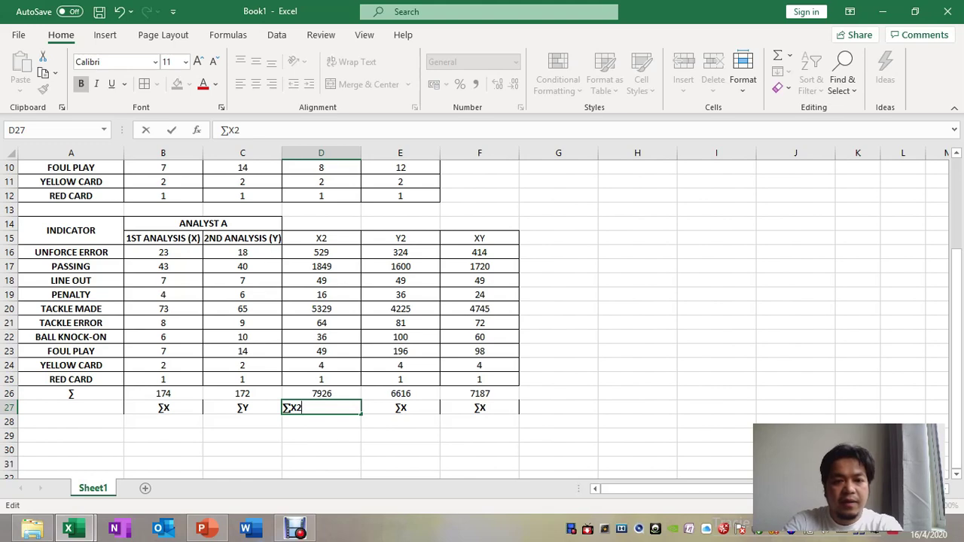
pyautogui.press('Tab')
# Step: Change the label in E27 to ∑Y2 and the label in F27 to ∑XY
pyautogui.press('F2')
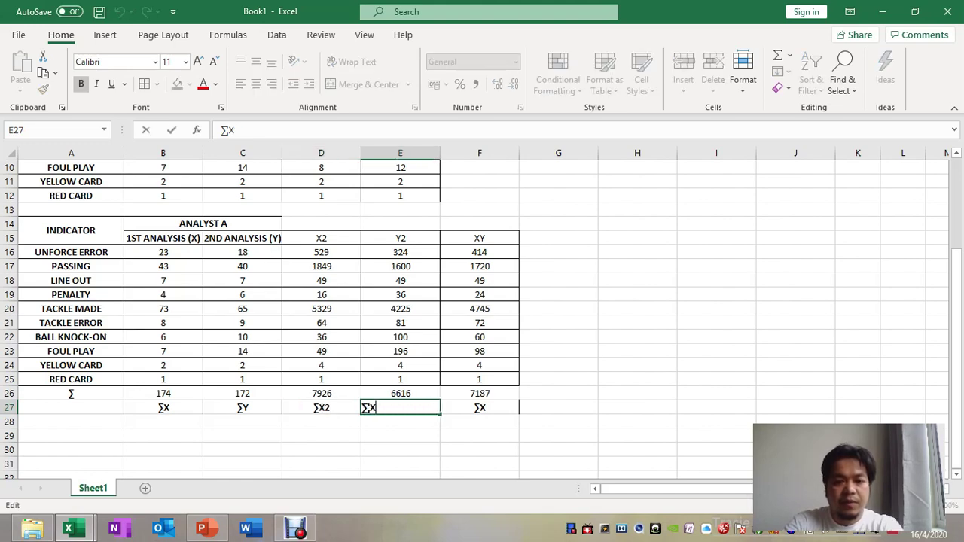
pyautogui.press('BackSpace')
pyautogui.write('Y2')
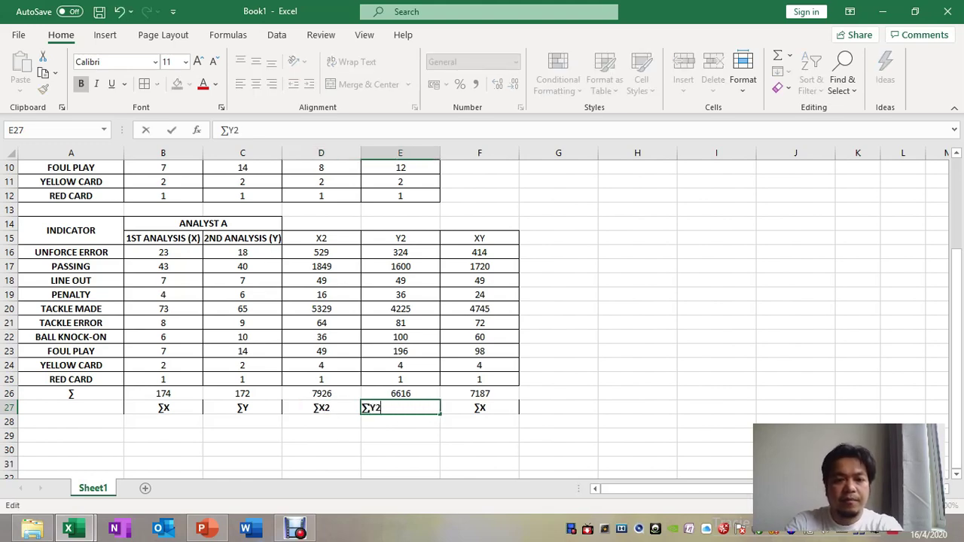
pyautogui.press('Tab')
pyautogui.press('F2')
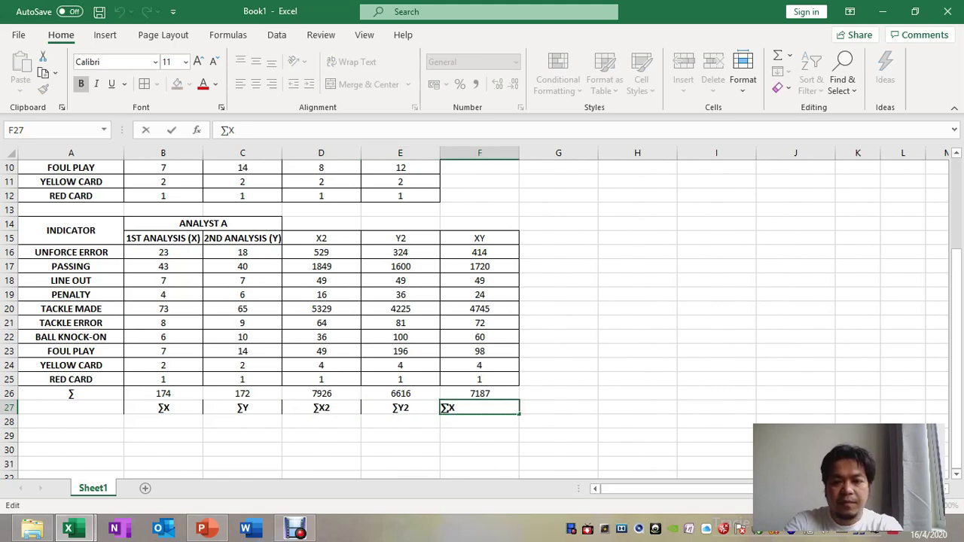
pyautogui.write('Y')
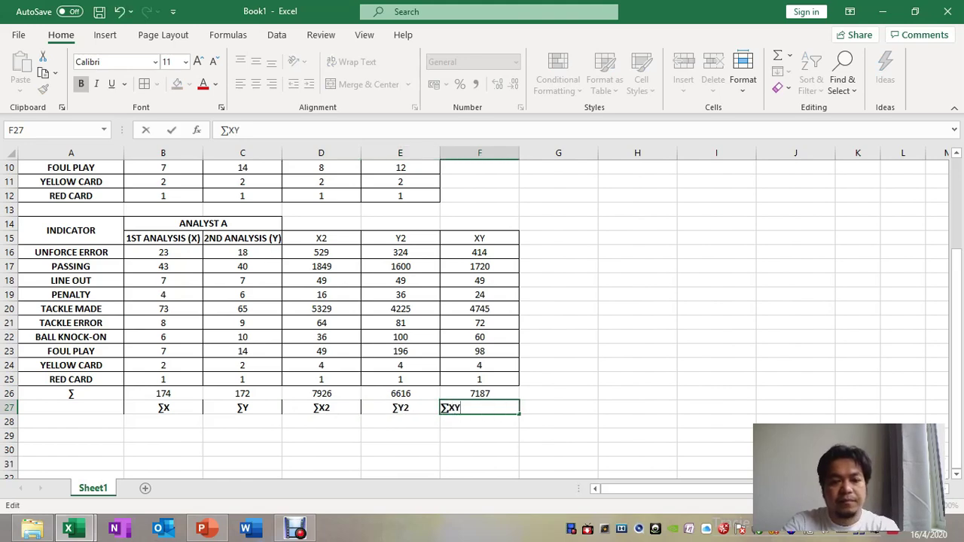
pyautogui.click(321, 450)
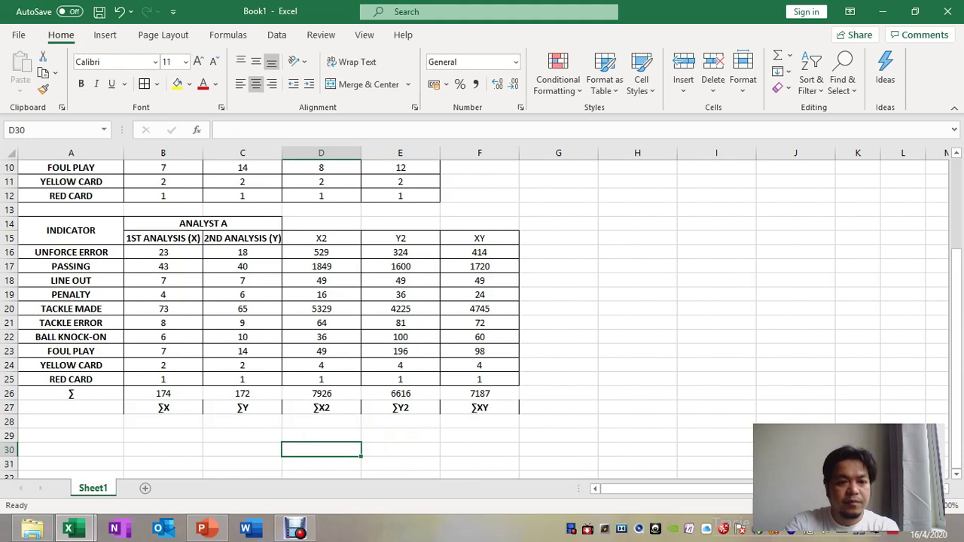
# Step: Apply borders to all cells in B26:F27 and make the totals in B26:F26 bold
pyautogui.moveTo(163, 394); pyautogui.dragTo(482, 408)
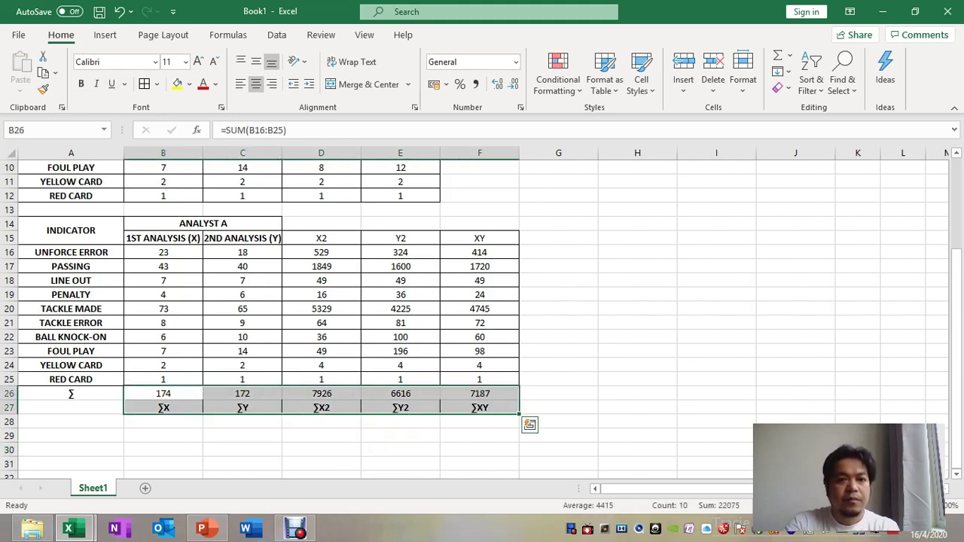
pyautogui.click(144, 84)
pyautogui.click(558, 309)
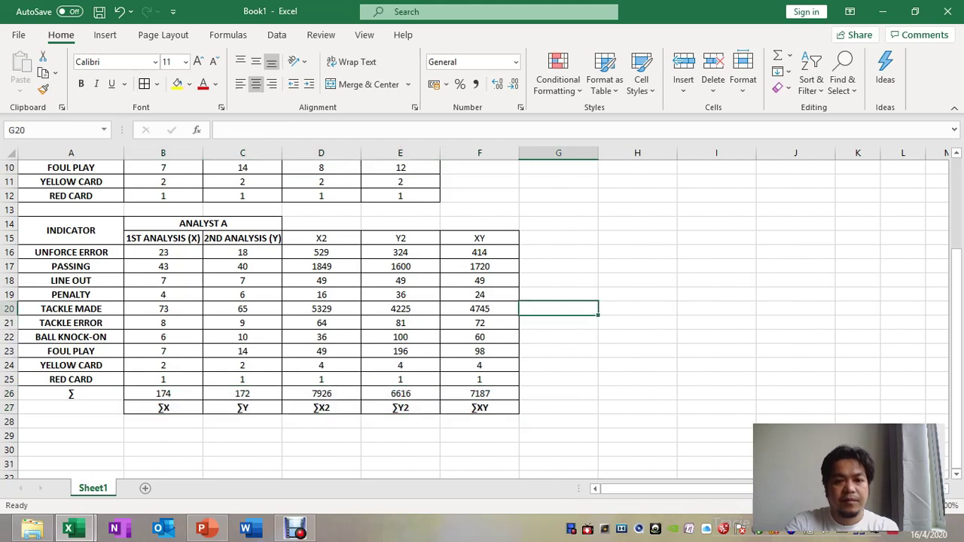
pyautogui.moveTo(163, 394); pyautogui.dragTo(482, 394)
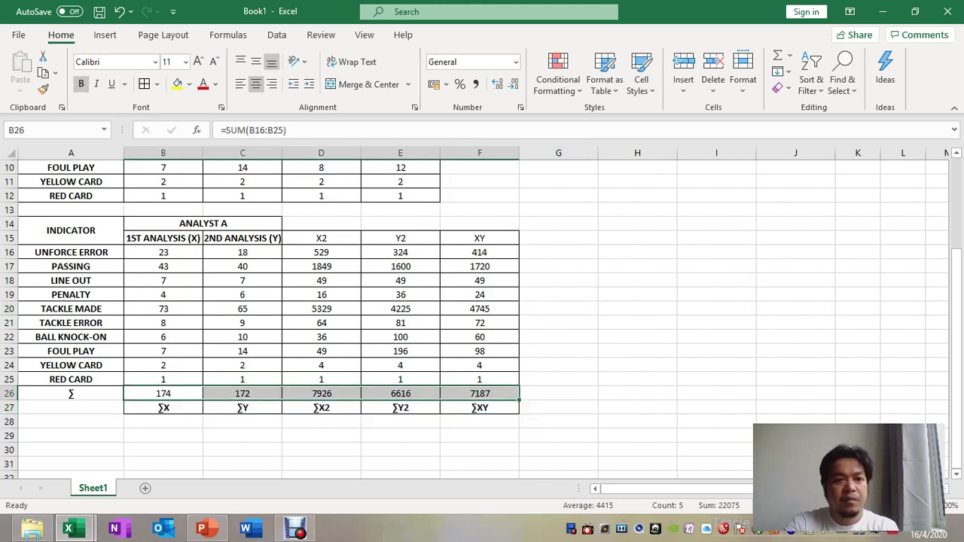
pyautogui.click(81, 84)
pyautogui.click(637, 323)
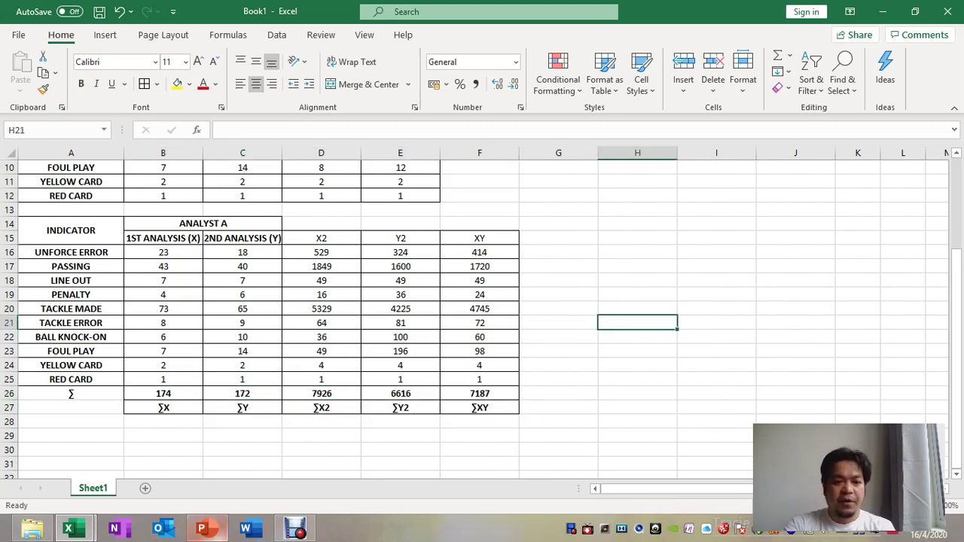
# Step: Switch to the PowerPoint presentation and show slide 11 with the Pearson correlation formula
pyautogui.click(202, 530)
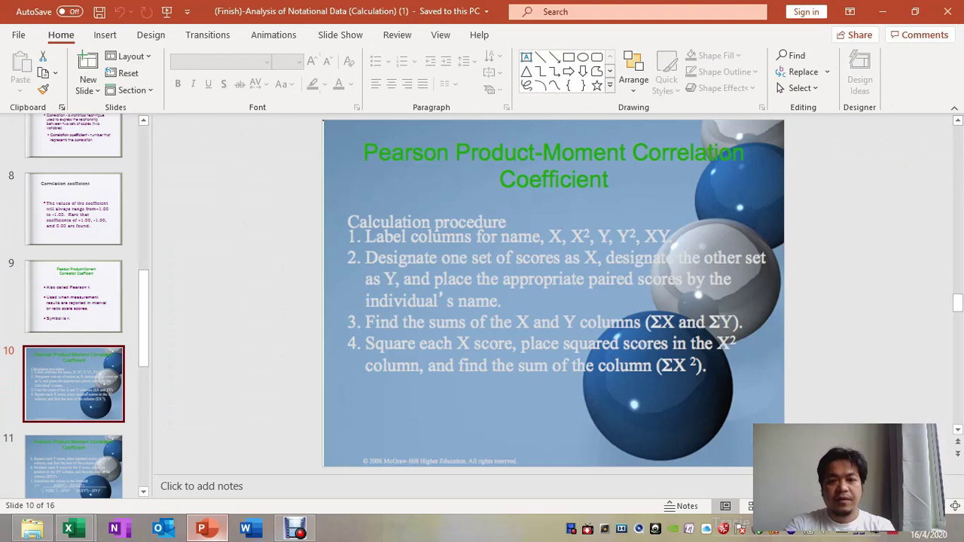
pyautogui.press('Down')
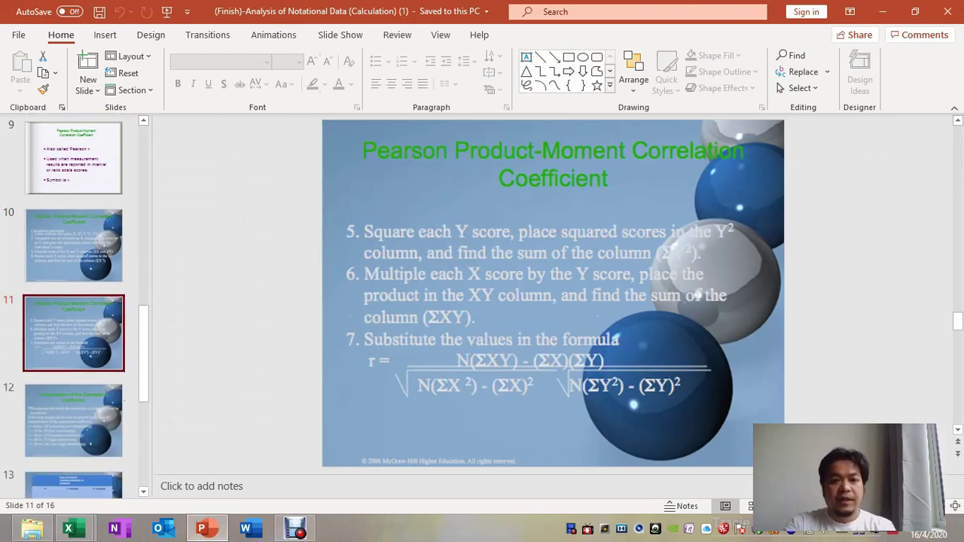
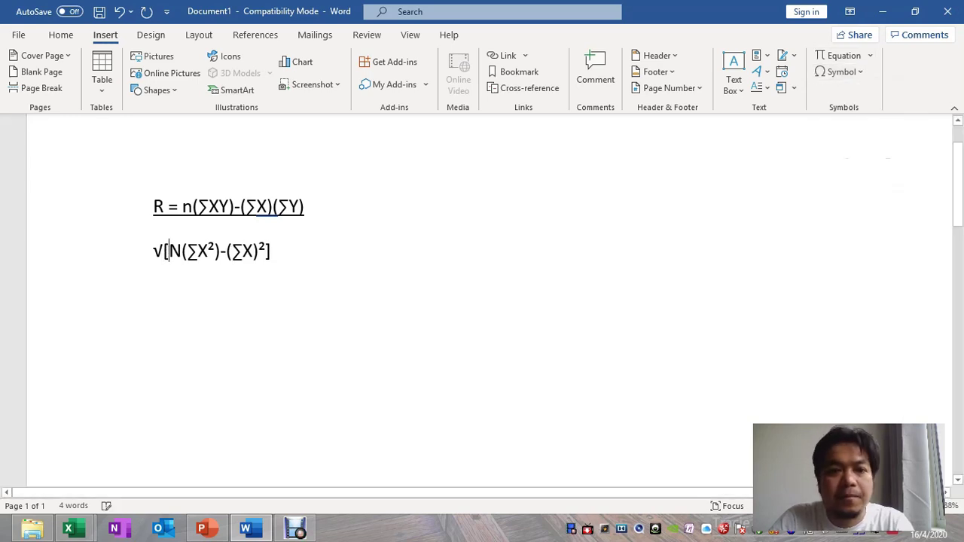
# Step: Replace the capital N in the formula's denominator with a lowercase n in the Word document
pyautogui.click(828, 91)
pyautogui.write('n')
pyautogui.click(181, 251)
pyautogui.press('BackSpace')
pyautogui.write('n')
# Step: Extend the denominator with the second bracket, [n(∑Y²)-(∑Y)²], inserting the ∑ and ² symbols
pyautogui.click(288, 251)
pyautogui.write('(')
pyautogui.click(843, 72)
pyautogui.click(888, 91)
pyautogui.write('Y²)-(∑Y)')
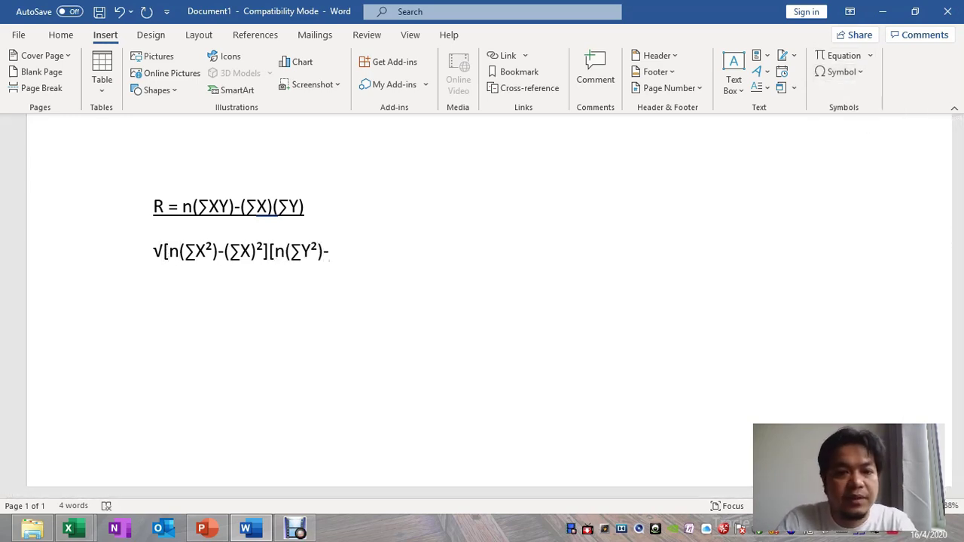
pyautogui.click(843, 71)
pyautogui.click(848, 91)
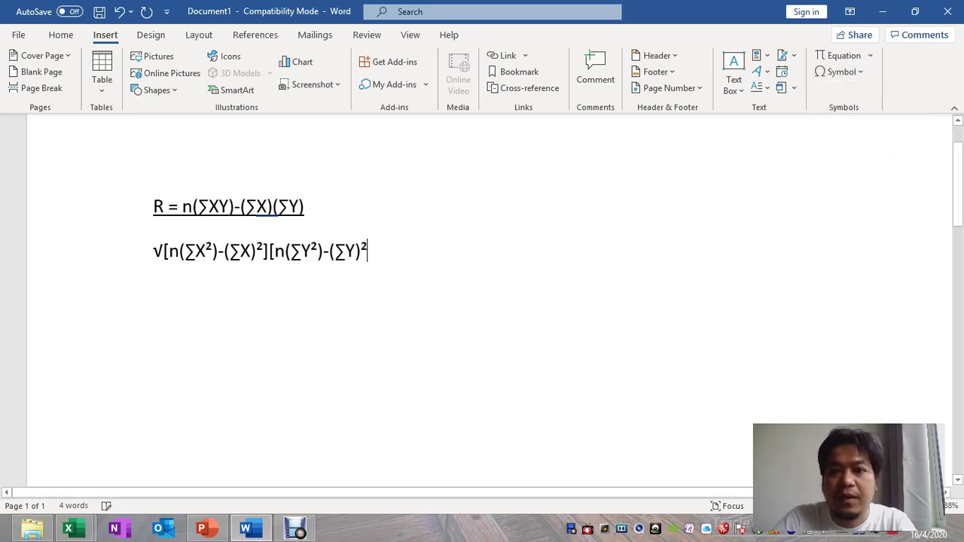
pyautogui.click(842, 71)
pyautogui.click(887, 91)
# Step: Change the formula's R to a lowercase r and align the equals sign and the denominator at the first tab stop
pyautogui.click(168, 206)
pyautogui.press('BackSpace')
pyautogui.press('BackSpace')
pyautogui.click(153, 250)
pyautogui.press('Tab')
pyautogui.click(216, 206)
pyautogui.press('BackSpace')
pyautogui.write('r')
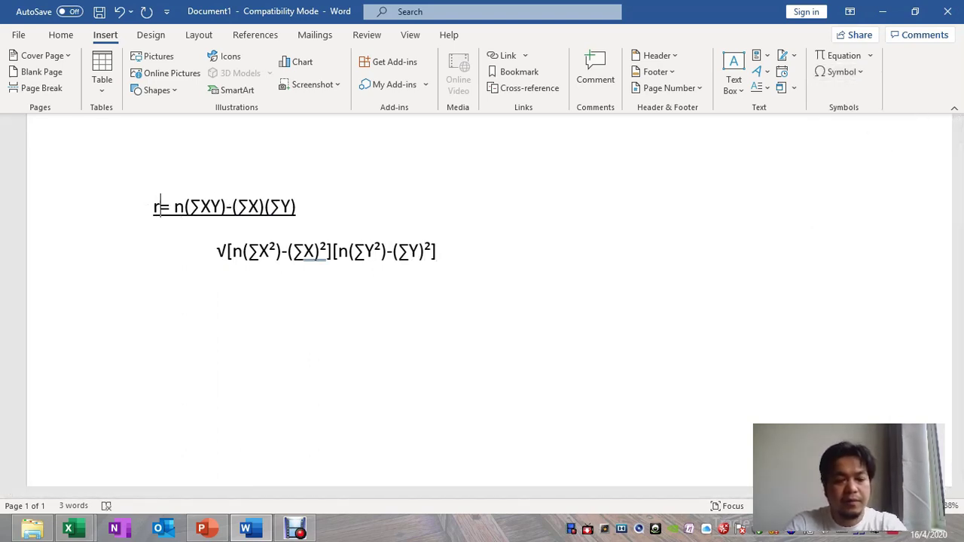
pyautogui.press('Tab')
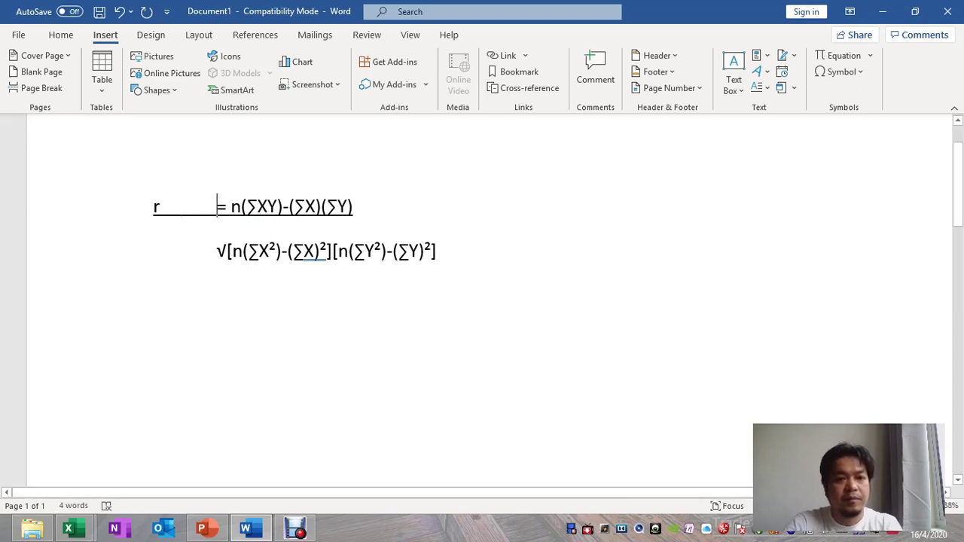
# Step: Remove the underline from the r and the gap after it, and start a new line below the denominator
pyautogui.moveTo(217, 207); pyautogui.dragTo(154, 208)
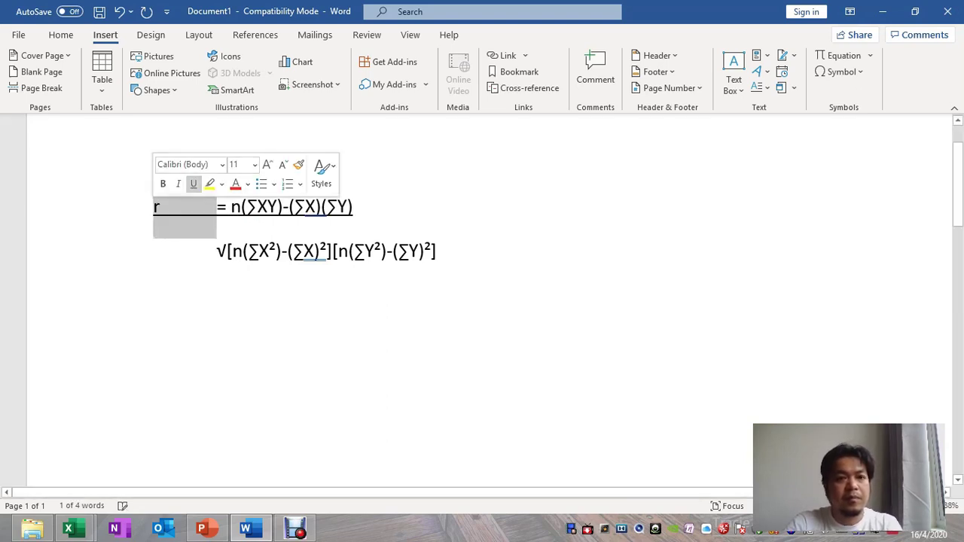
pyautogui.click(61, 35)
pyautogui.click(161, 85)
pyautogui.click(437, 251)
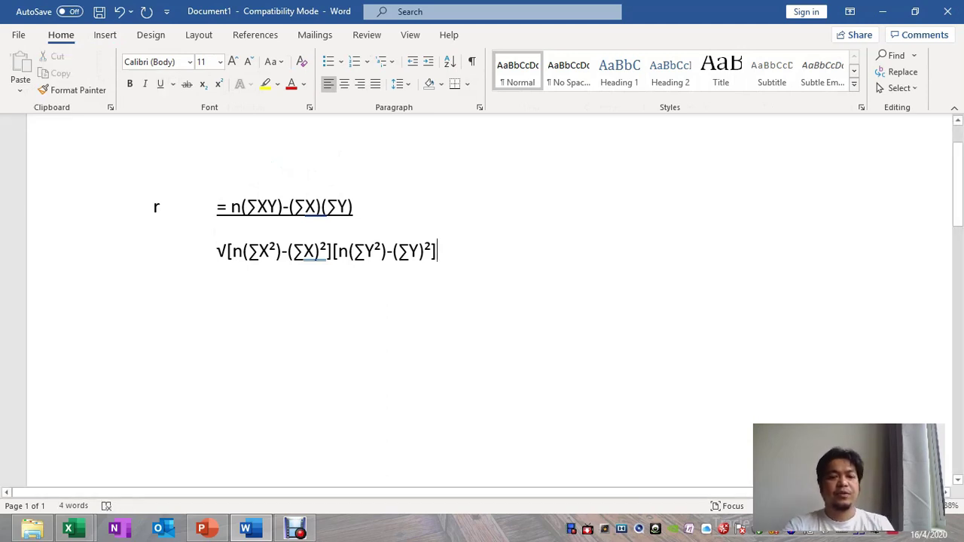
pyautogui.press('Return')
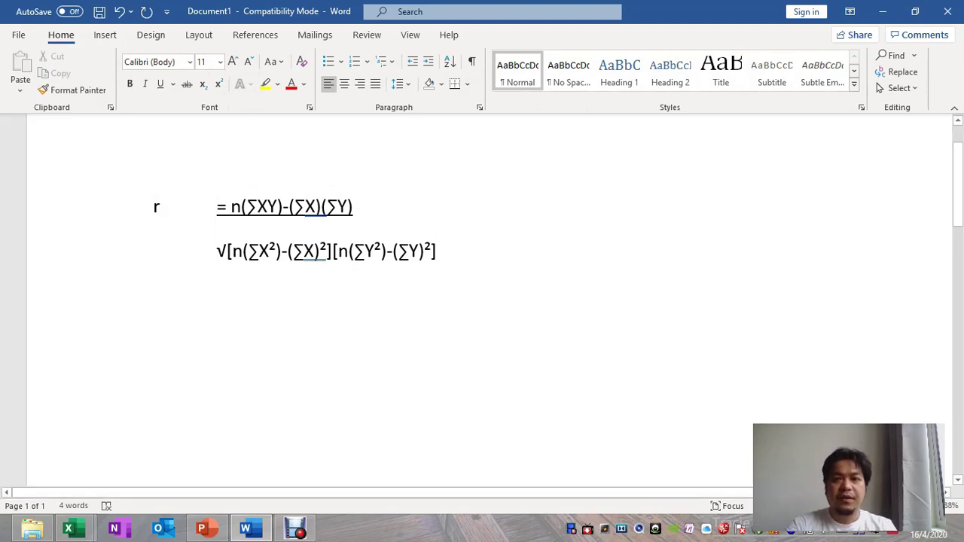
# Step: Shrink the Word window and place it beside the Analyst A table in Excel so the totals and formula are both visible
pyautogui.click(915, 11)
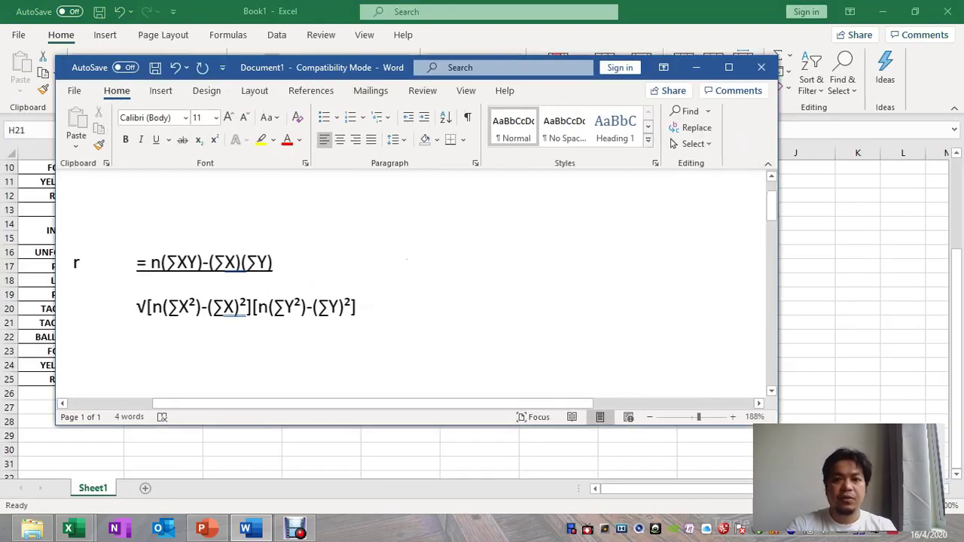
pyautogui.moveTo(778, 425); pyautogui.dragTo(460, 480)
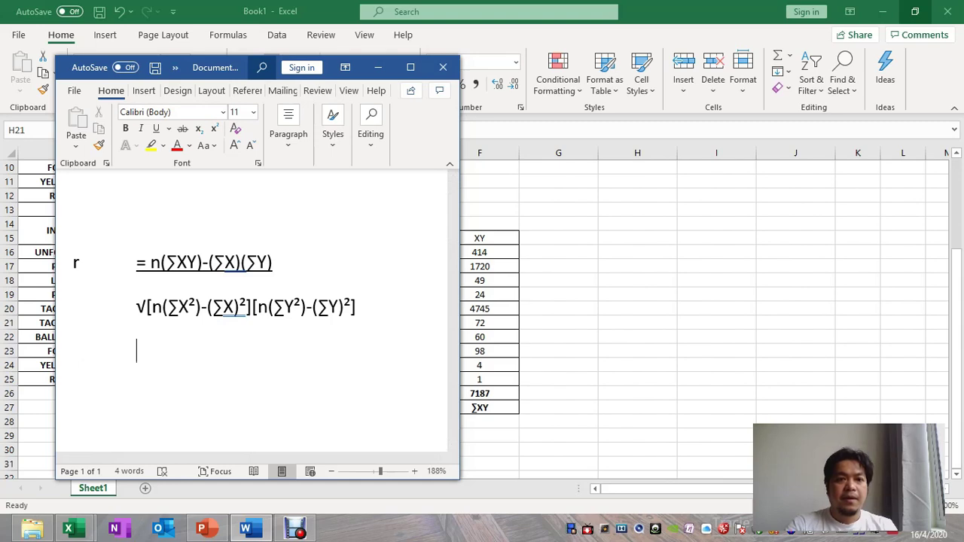
pyautogui.moveTo(245, 68); pyautogui.dragTo(725, 75)
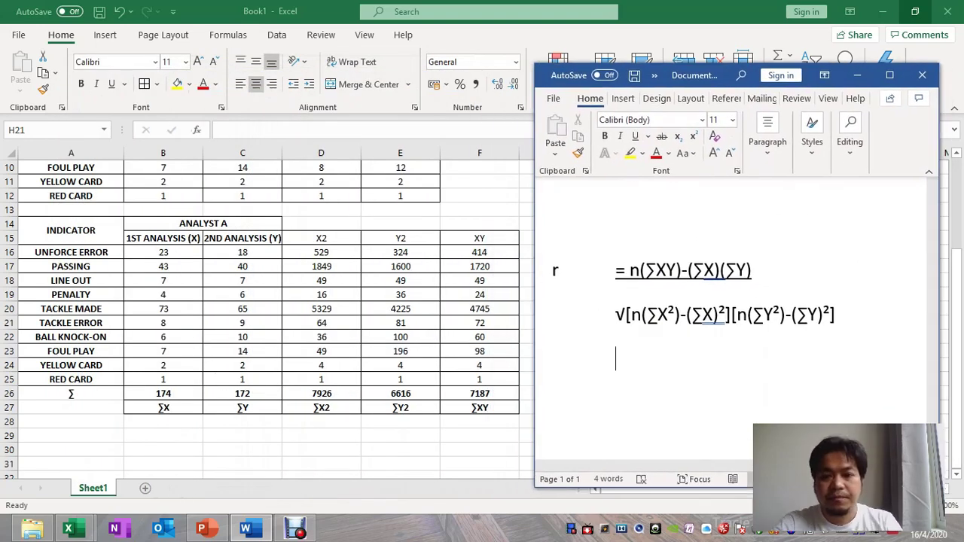
# Step: Start the substitution line under the formula with "= 10 ("
pyautogui.write('=')
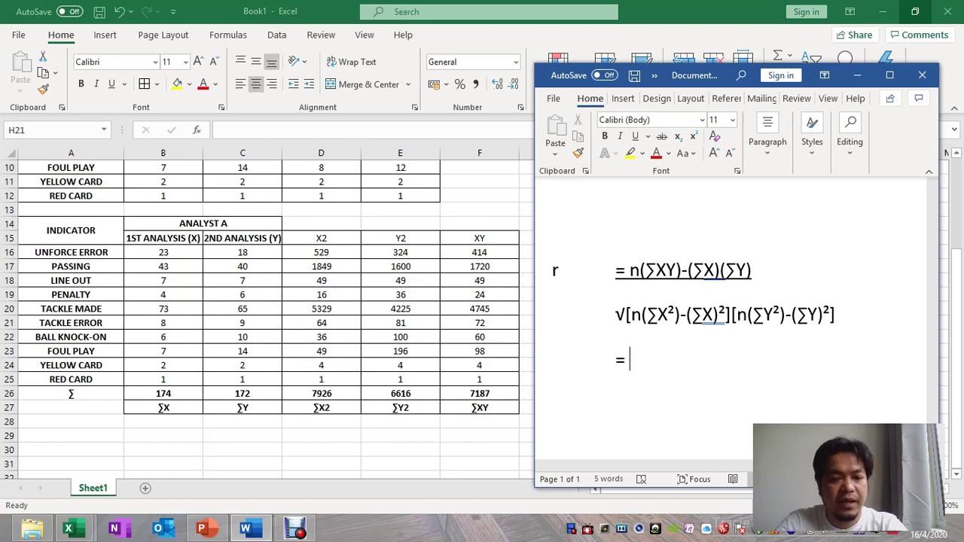
pyautogui.write('10')
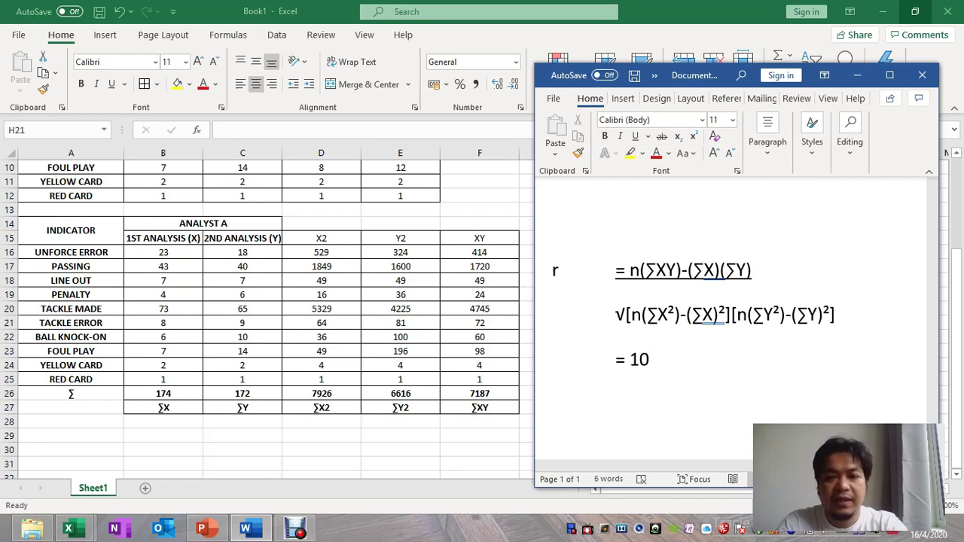
pyautogui.write(' (')
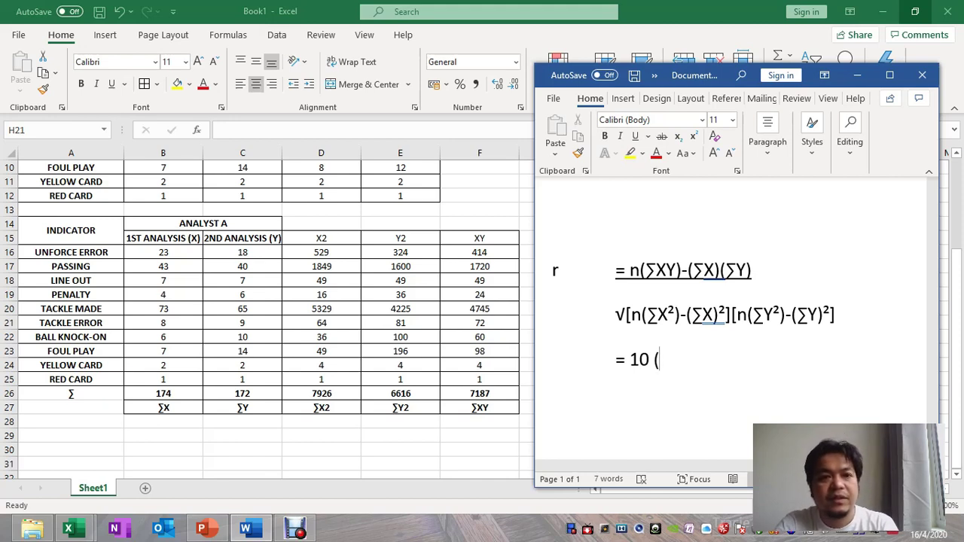
pyautogui.click(177, 84)
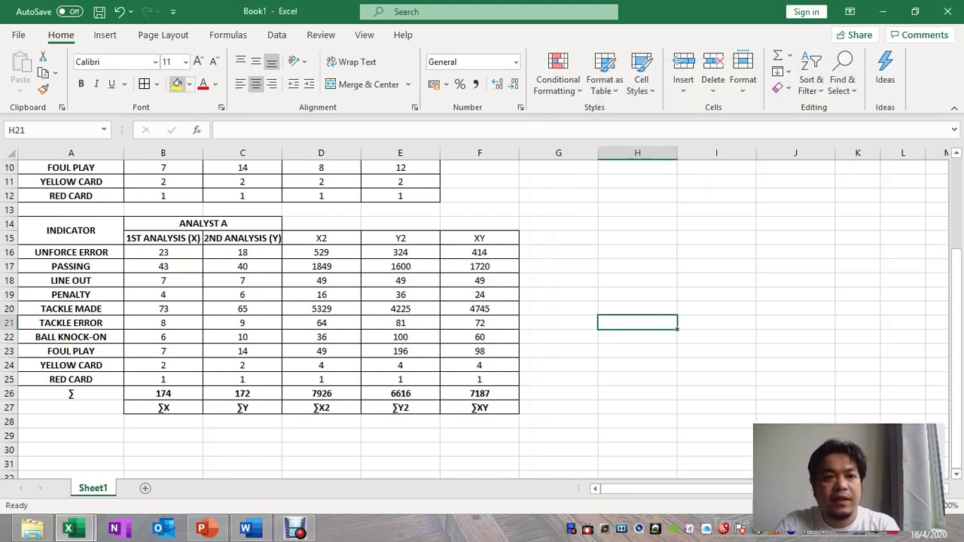
pyautogui.click(177, 84)
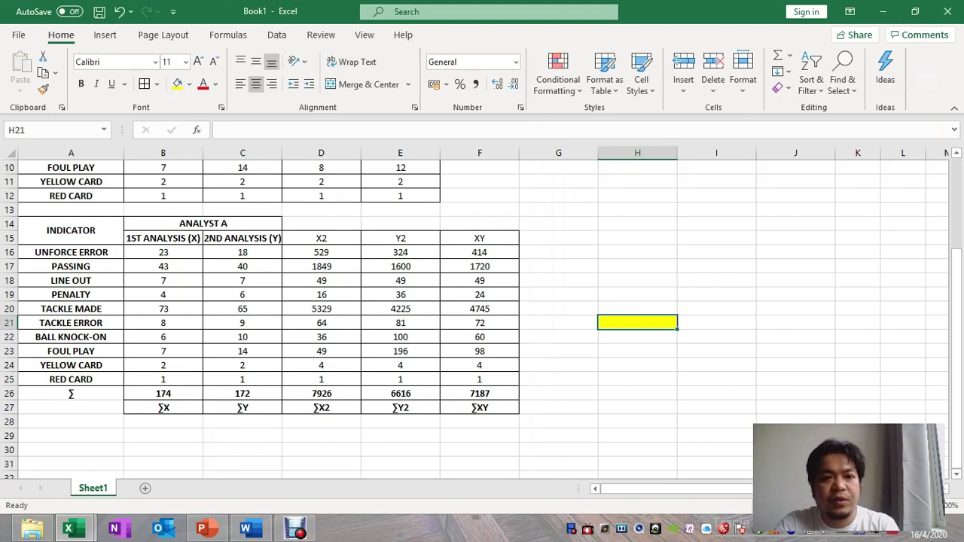
pyautogui.click(120, 11)
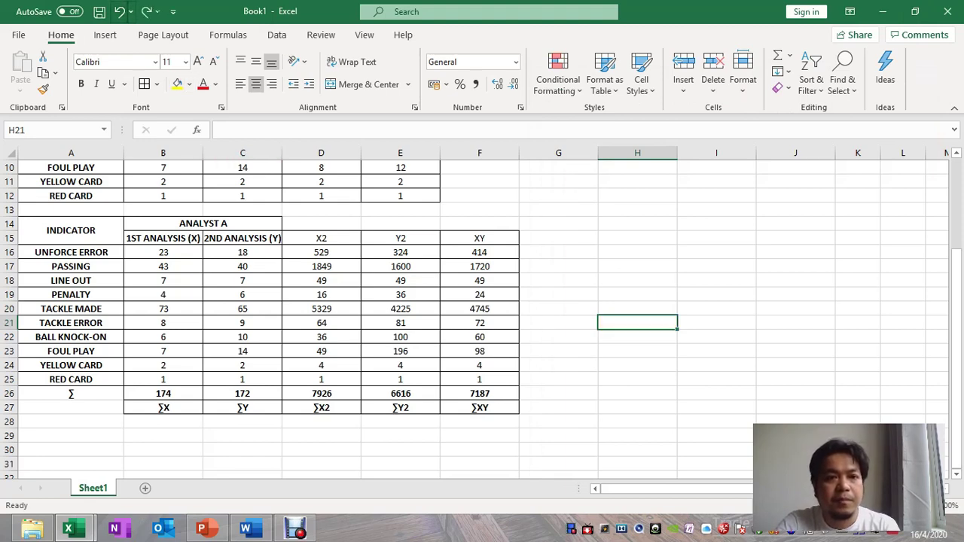
# Step: Fill the ∑XY total in F26 with yellow, and continue the substitution line in Word with "7187)-("
pyautogui.click(480, 393)
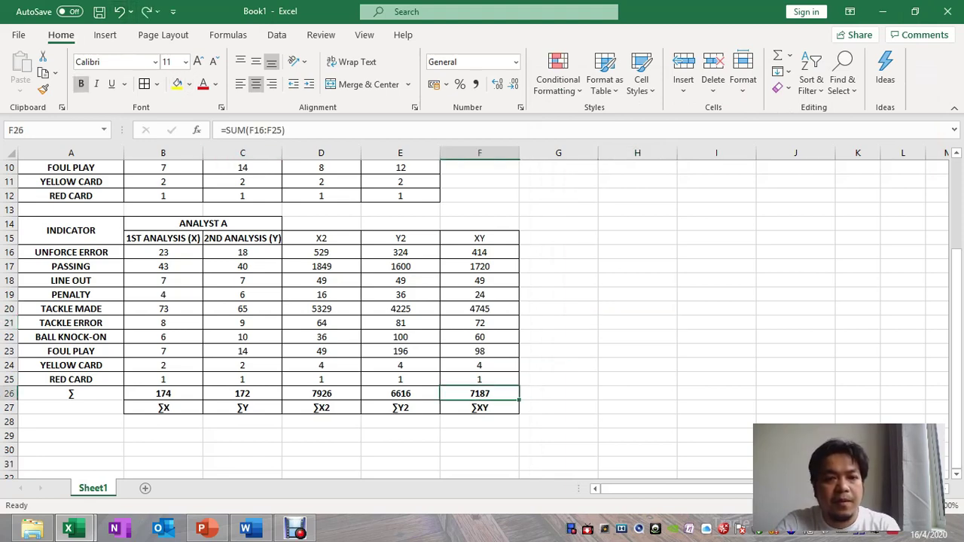
pyautogui.click(177, 83)
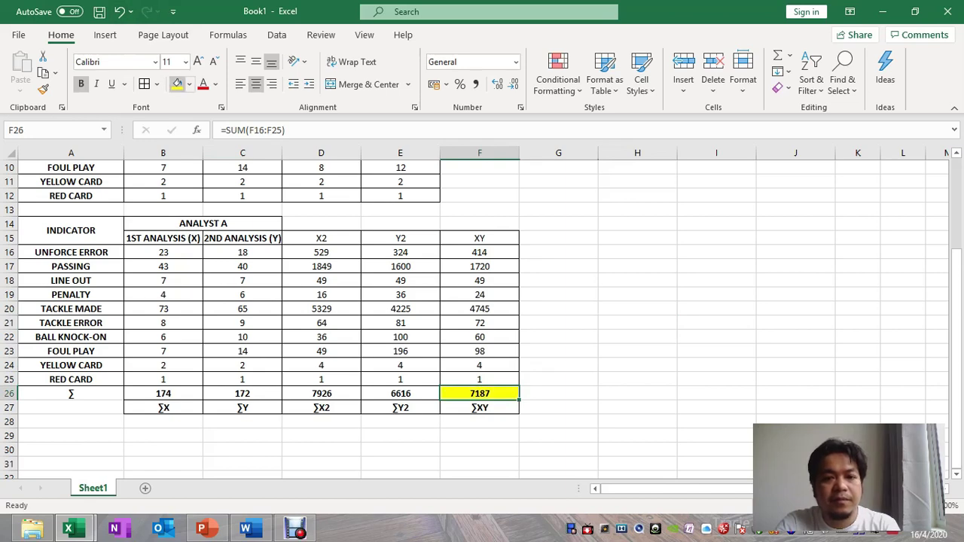
pyautogui.click(252, 529)
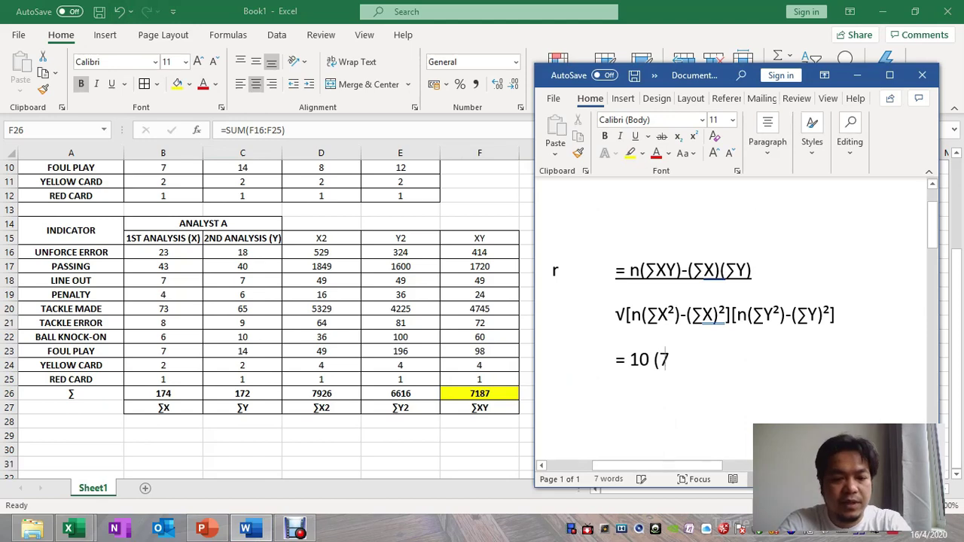
pyautogui.write('7187')
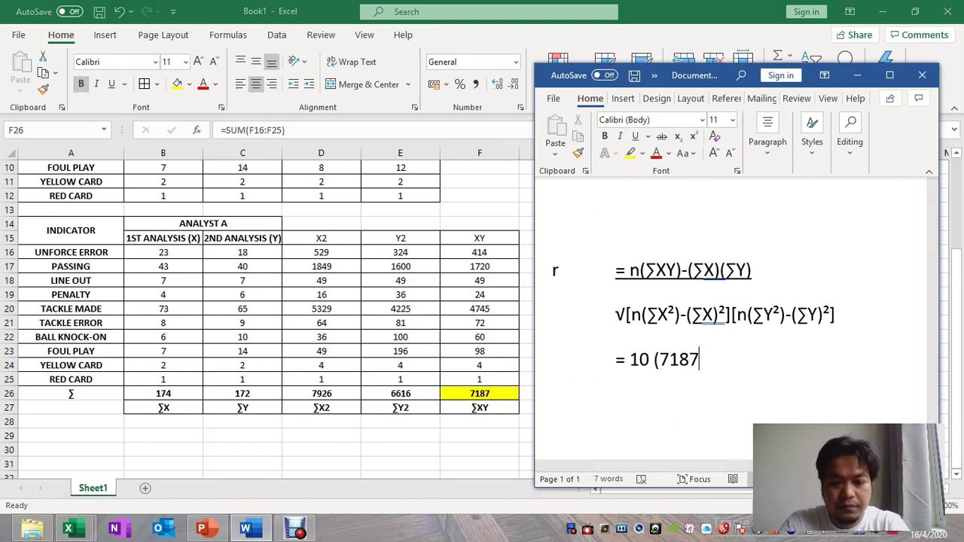
pyautogui.write(')-')
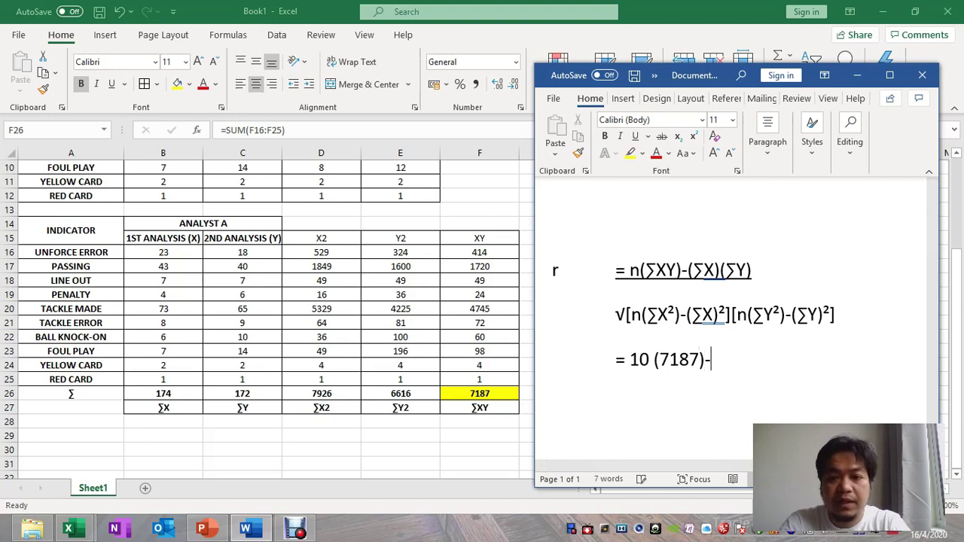
pyautogui.write('(')
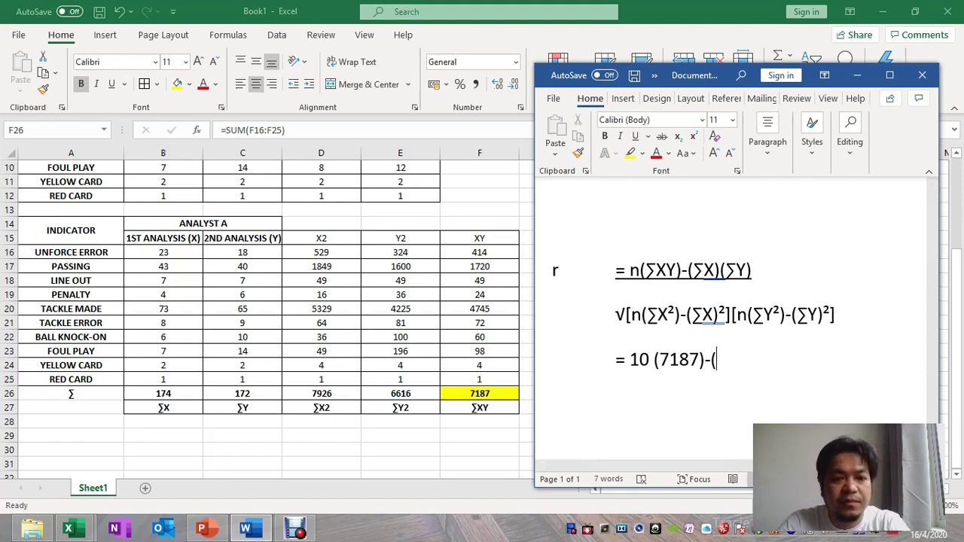
pyautogui.doubleClick(480, 393)
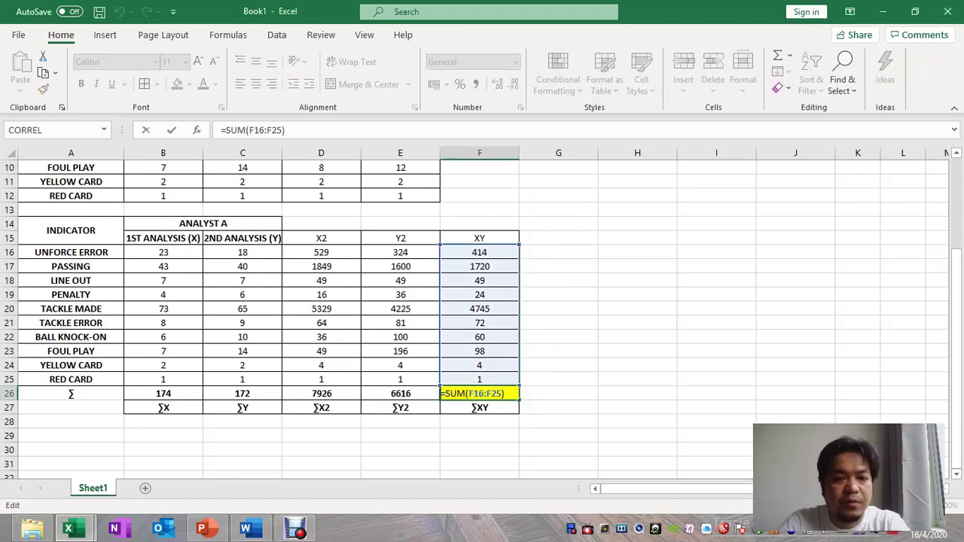
pyautogui.click(164, 393)
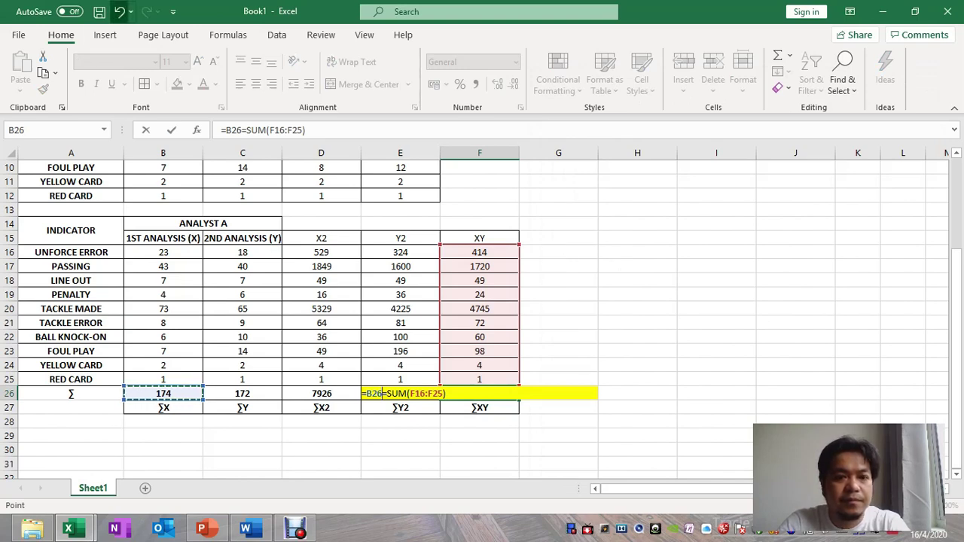
pyautogui.click(119, 11)
pyautogui.press('Return')
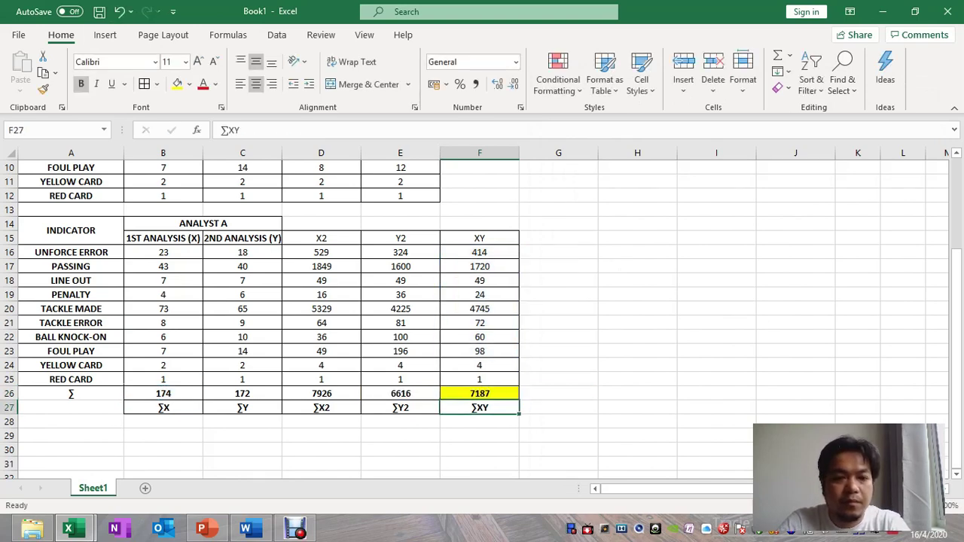
# Step: Fill the ∑X total in B26 with yellow, and complete the numerator substitution in Word with "174)(172)"
pyautogui.click(163, 393)
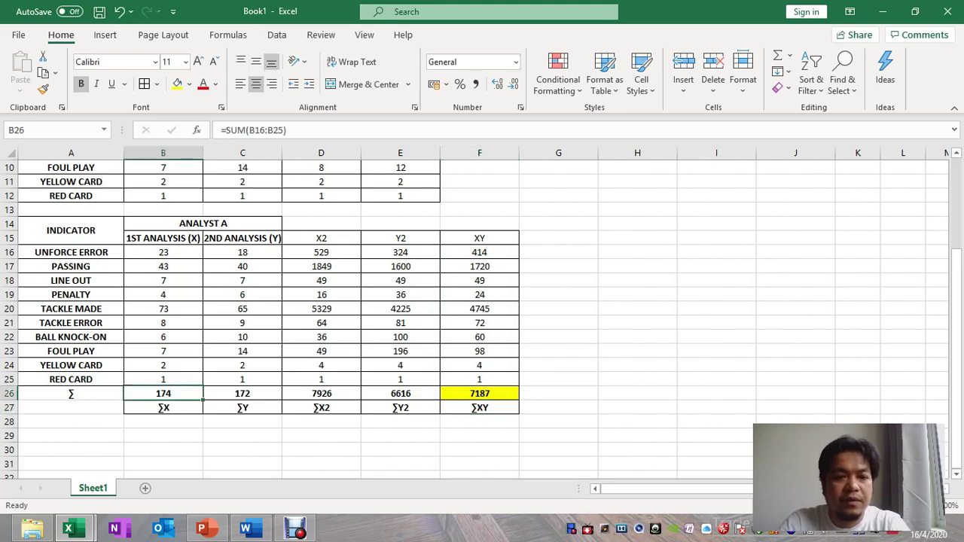
pyautogui.click(176, 83)
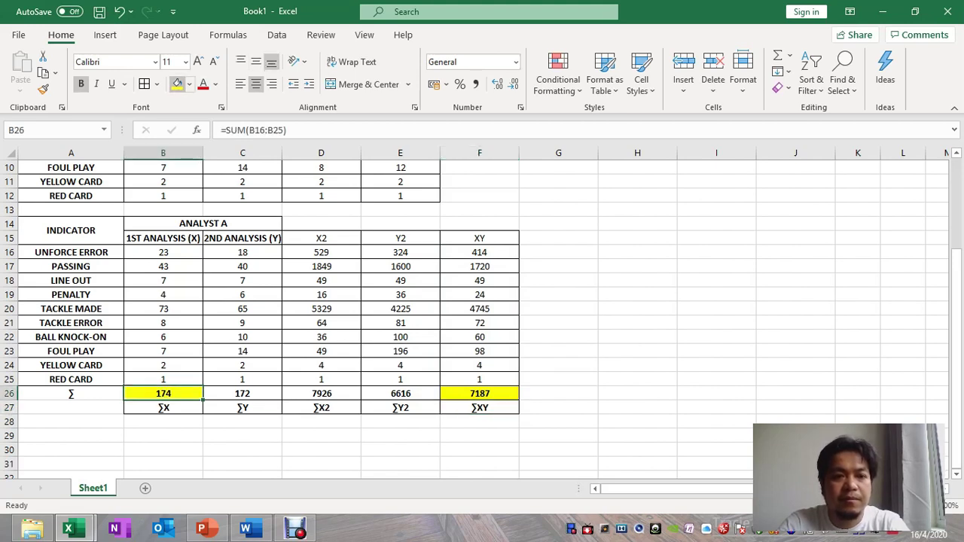
pyautogui.click(246, 529)
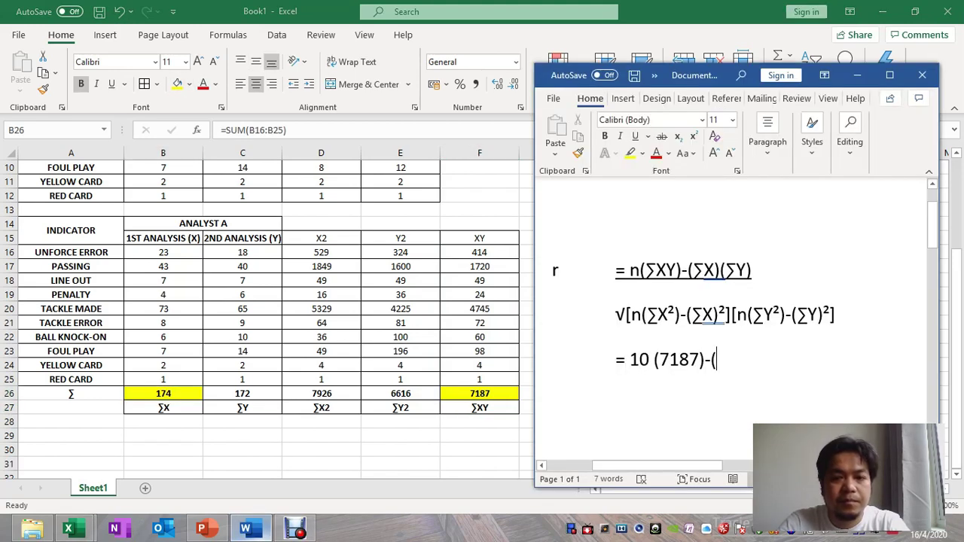
pyautogui.write('174')
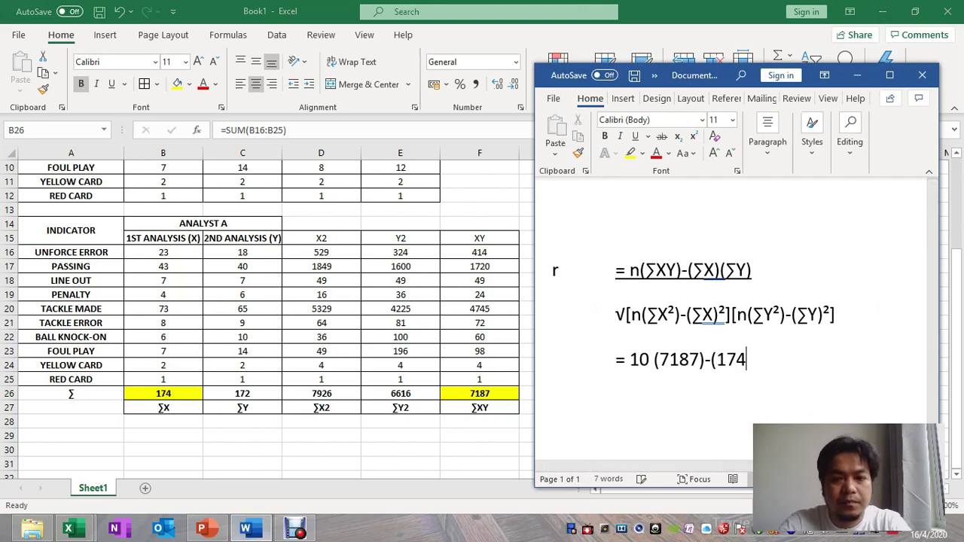
pyautogui.write(')')
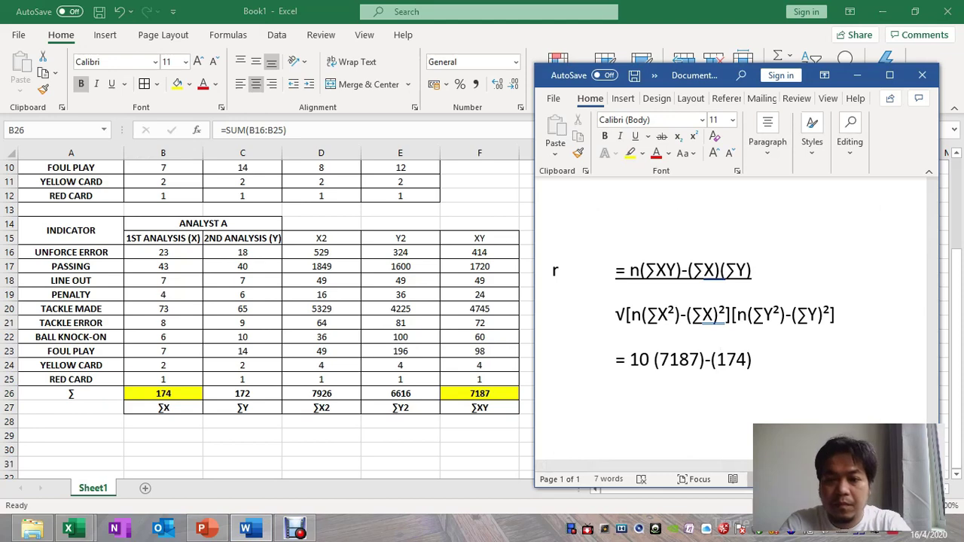
pyautogui.write('(')
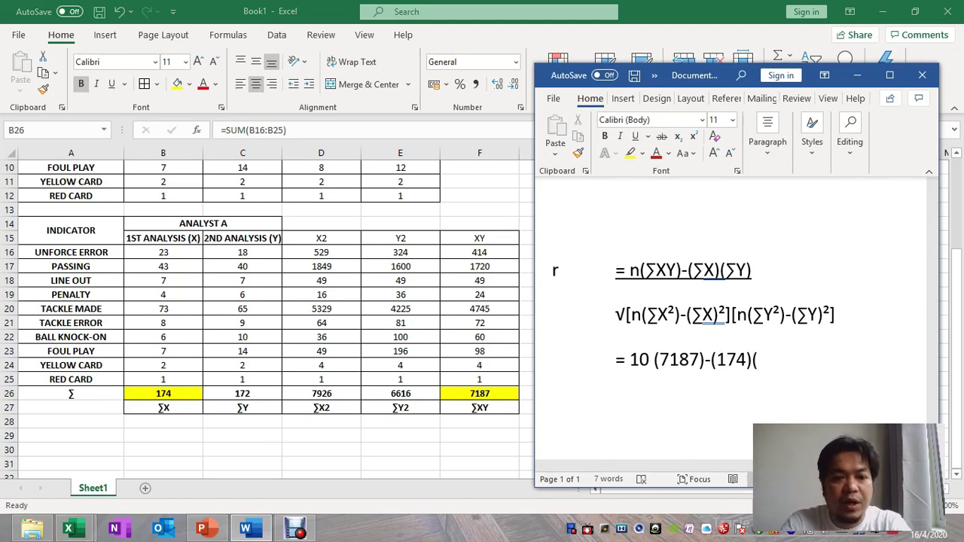
pyautogui.write('172)')
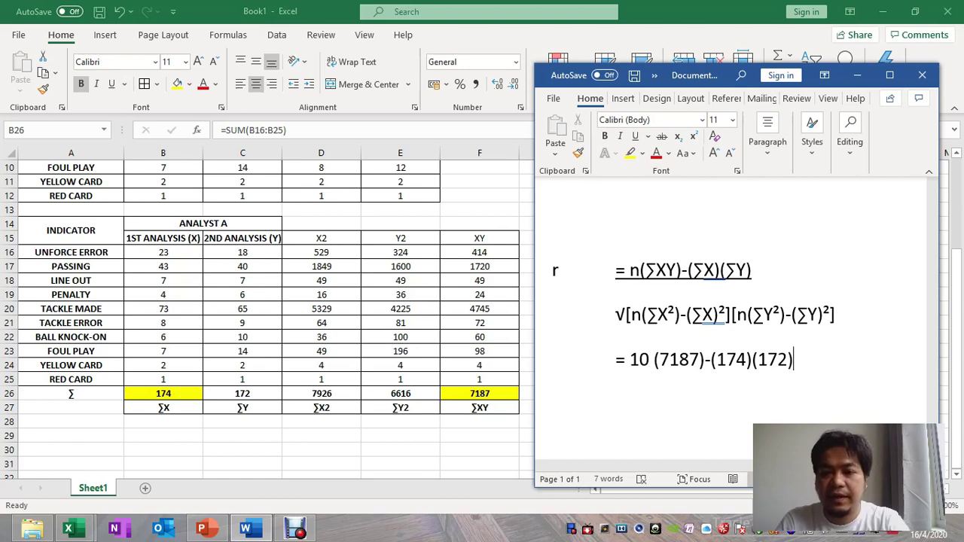
# Step: Write "10(7926)-(174)" on a new line below the numerator, indented slightly so it starts under the 10
pyautogui.press('Return')
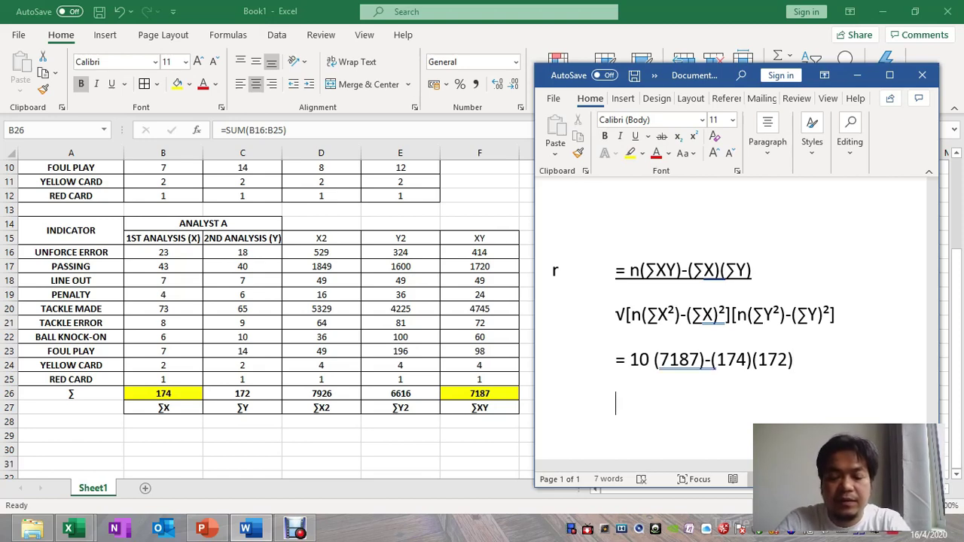
pyautogui.write('10')
pyautogui.press('Left')
pyautogui.press('Left')
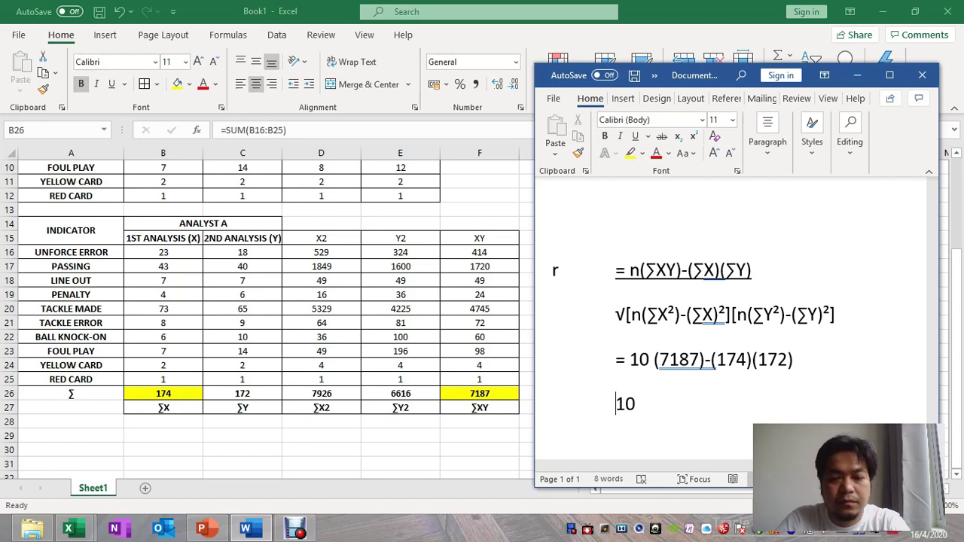
pyautogui.press('Right')
pyautogui.press('Right')
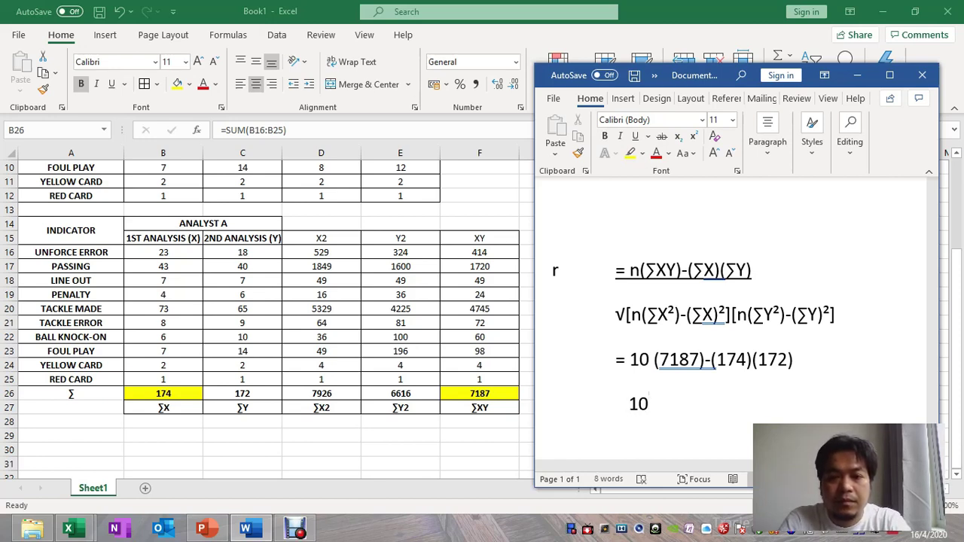
pyautogui.write('(')
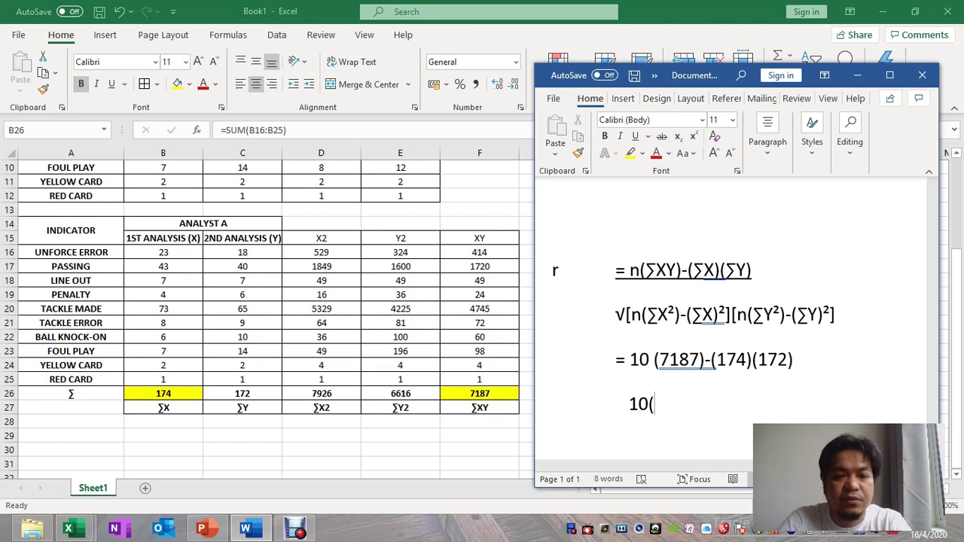
pyautogui.write('79')
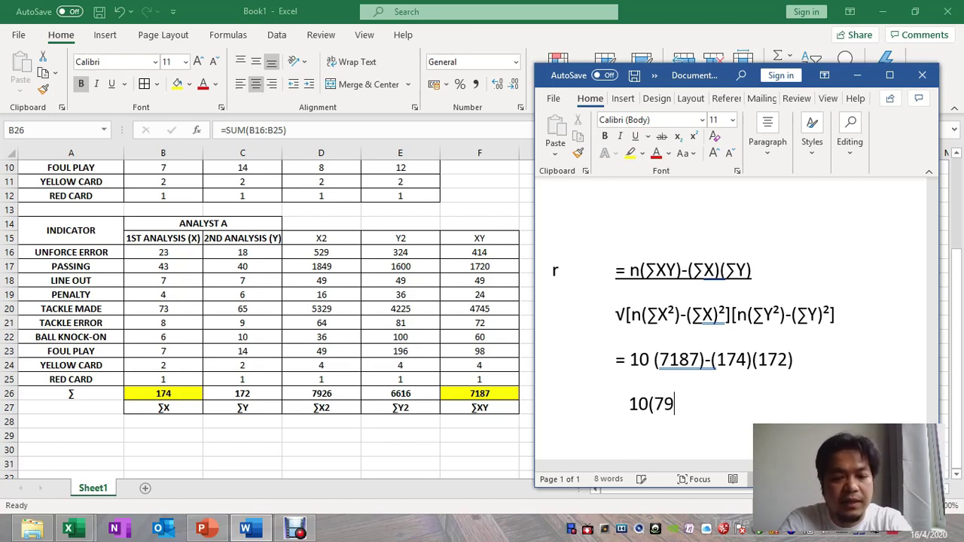
pyautogui.write('26)-(')
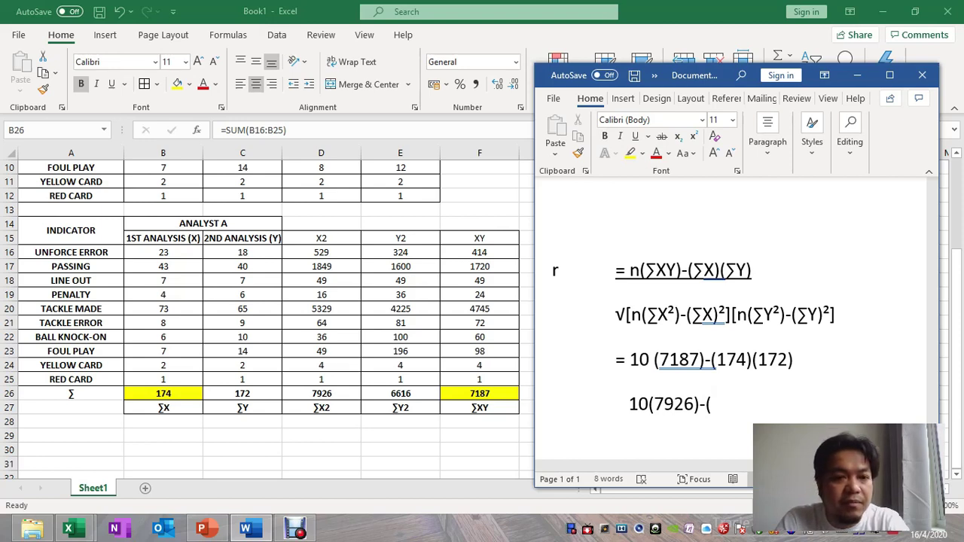
pyautogui.write('174)')
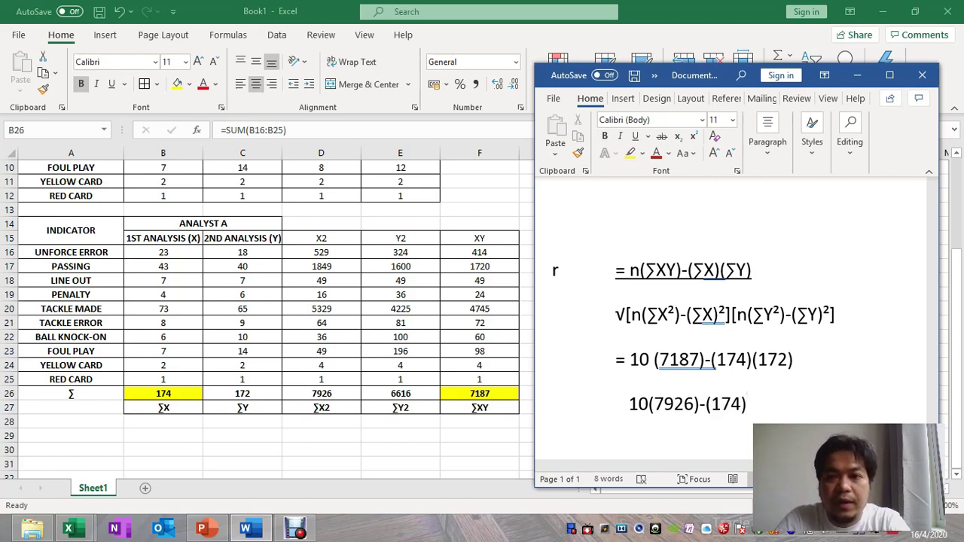
# Step: Insert the superscript two and closing square bracket symbols after (174) on the denominator line
pyautogui.click(623, 99)
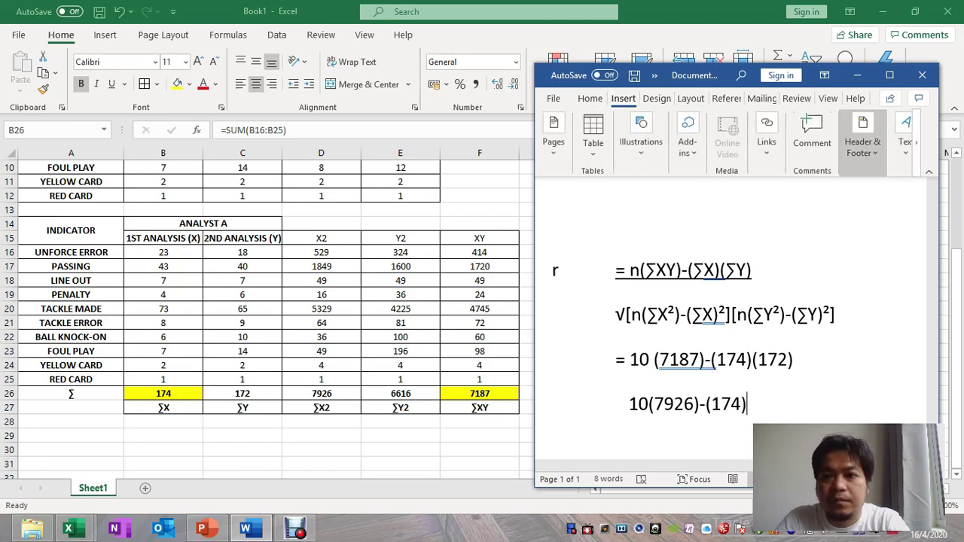
pyautogui.click(916, 143)
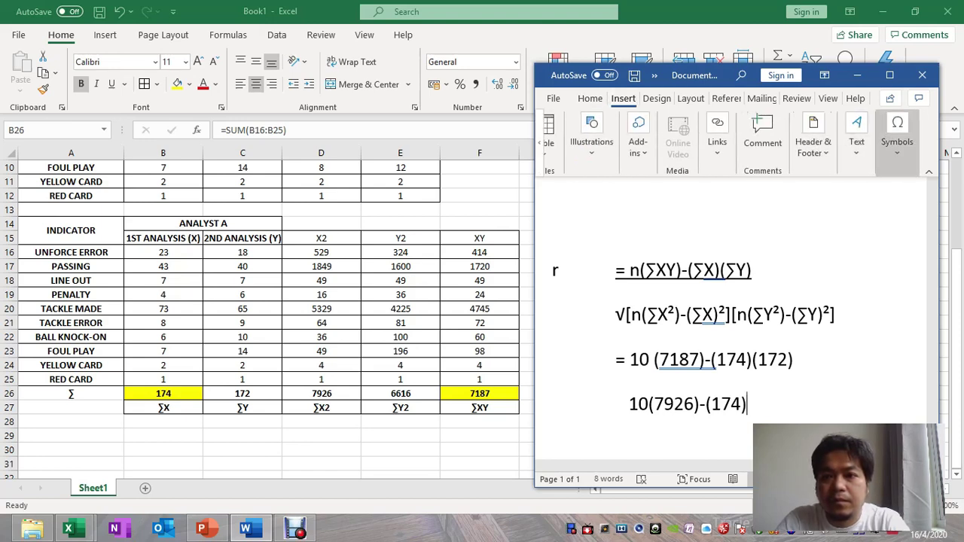
pyautogui.click(898, 143)
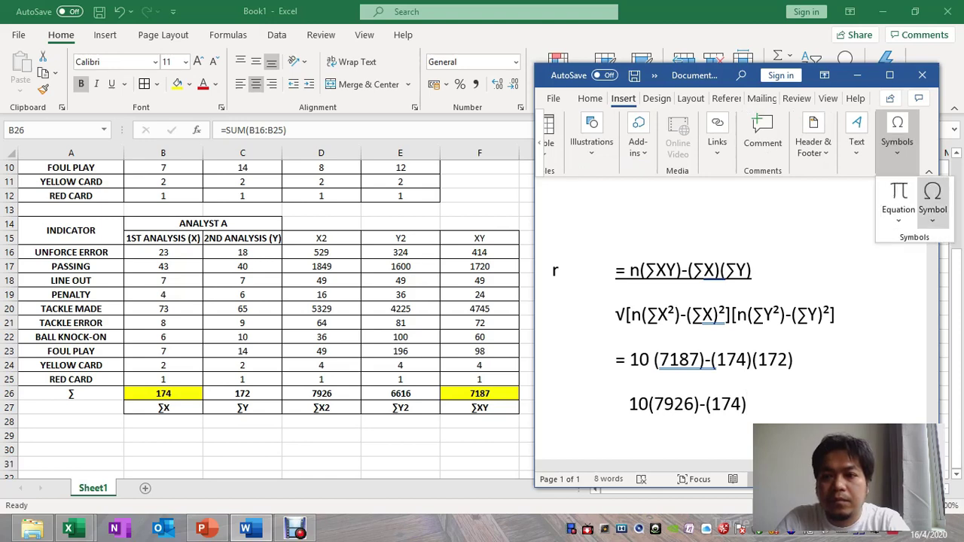
pyautogui.click(933, 199)
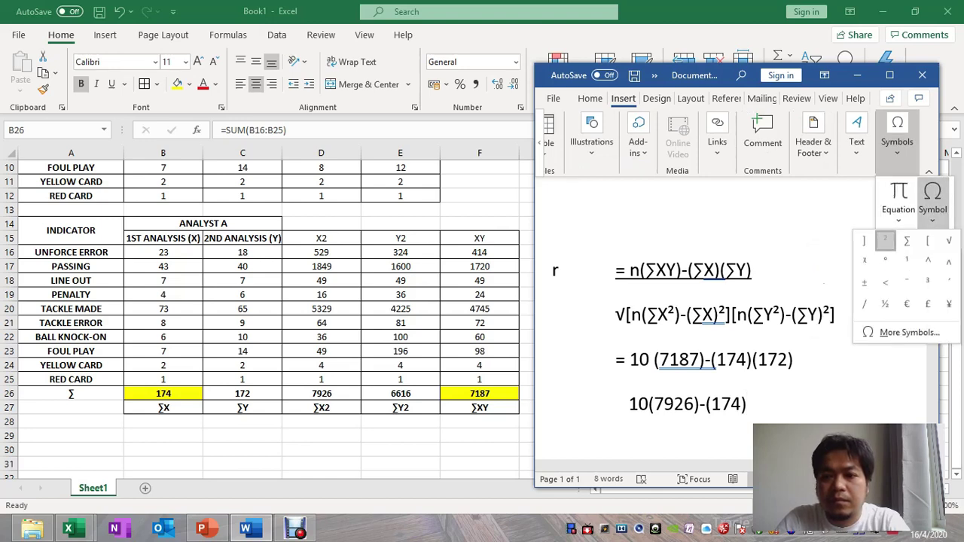
pyautogui.click(885, 240)
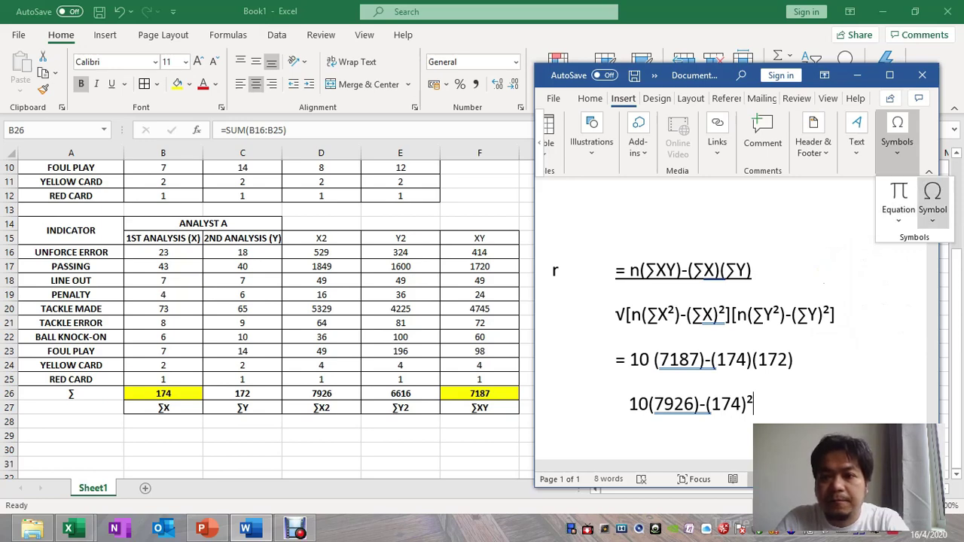
pyautogui.click(933, 201)
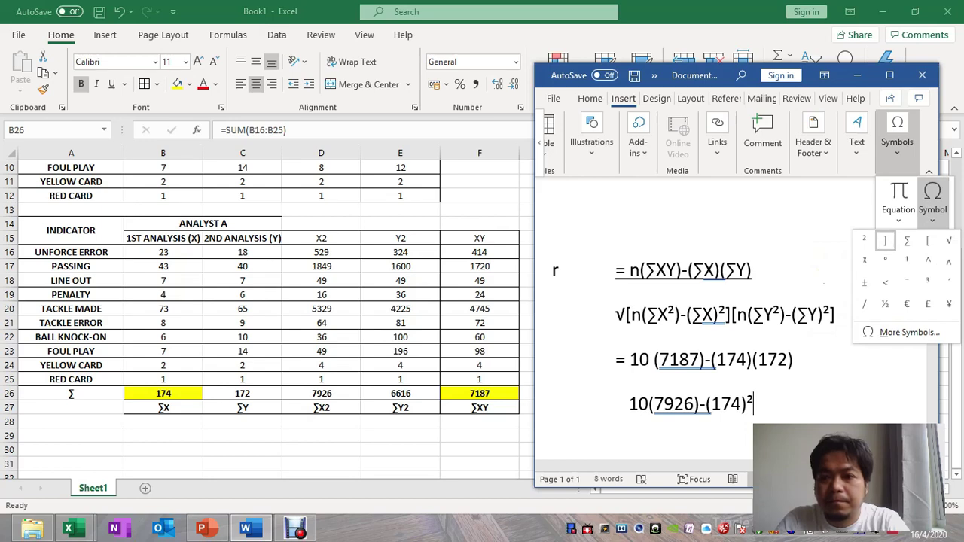
pyautogui.click(885, 239)
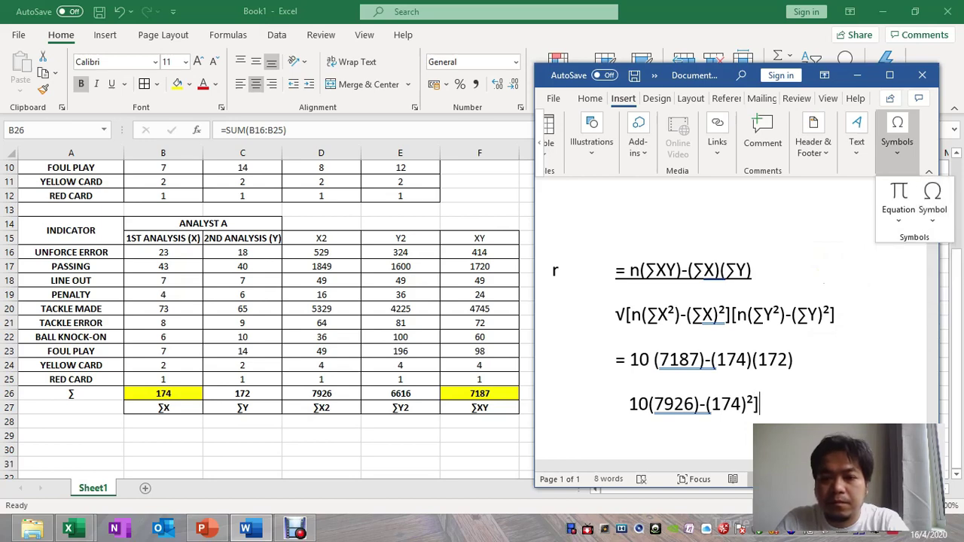
# Step: Insert an opening square bracket symbol before the 10 on the denominator line
pyautogui.click(628, 404)
pyautogui.click(629, 405)
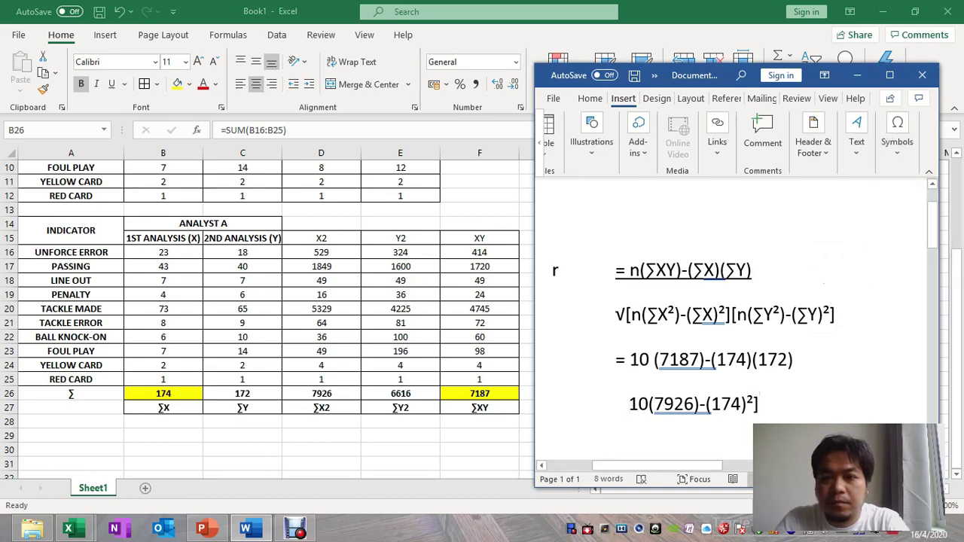
pyautogui.click(897, 136)
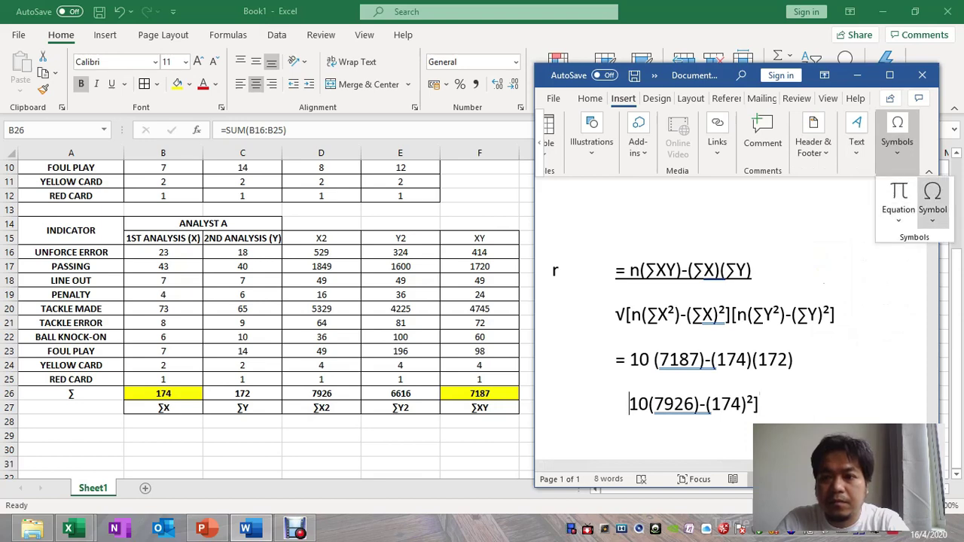
pyautogui.click(932, 202)
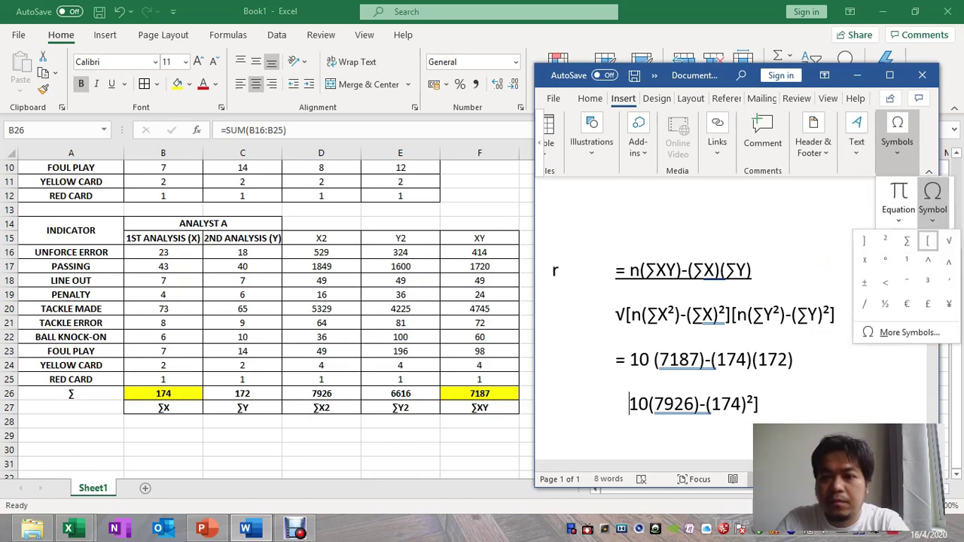
pyautogui.click(927, 240)
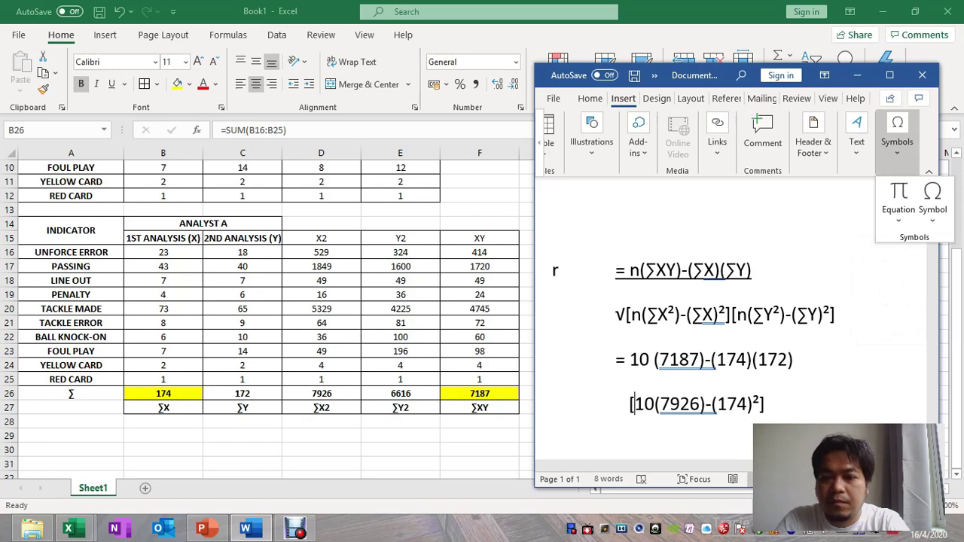
pyautogui.press('Escape')
# Step: Insert an opening square bracket symbol at the end of the denominator line, after the first closing bracket
pyautogui.click(765, 404)
pyautogui.click(897, 140)
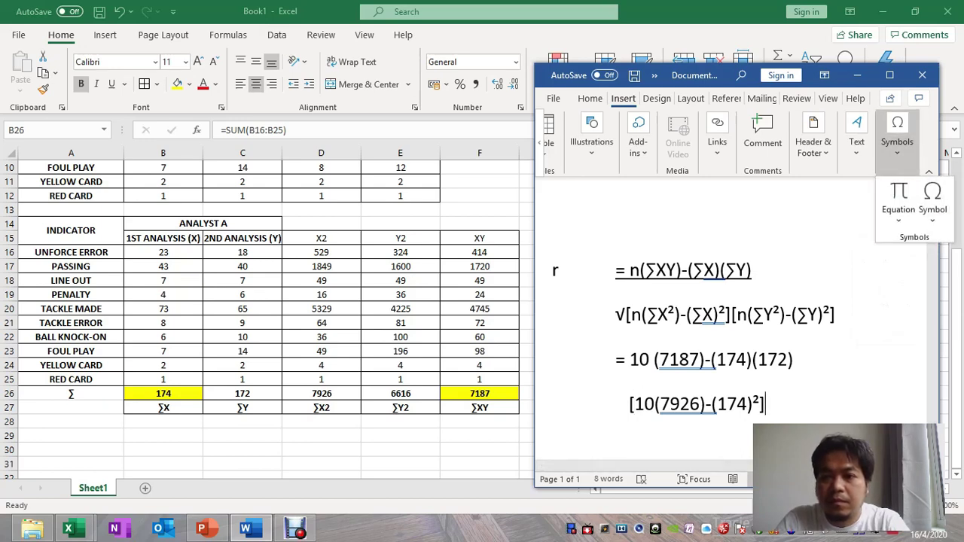
pyautogui.click(933, 210)
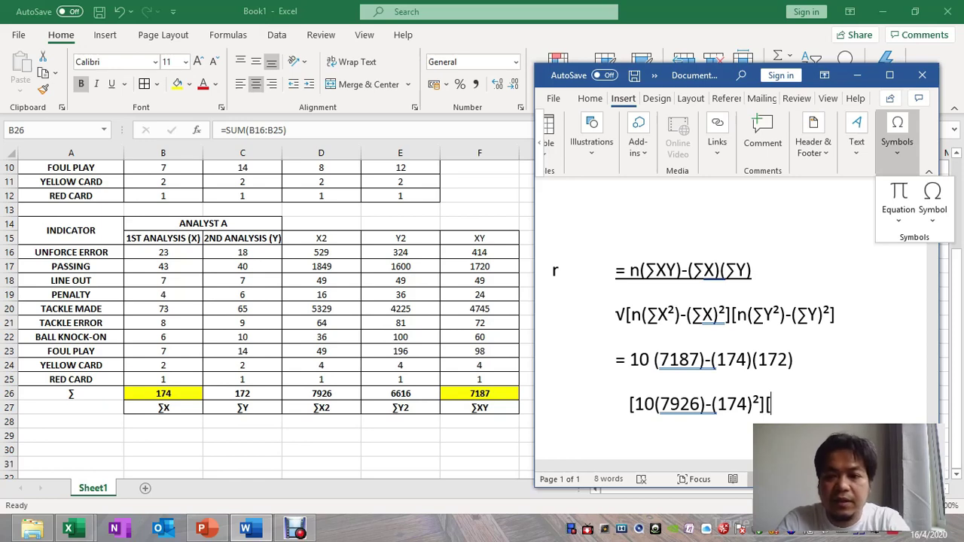
pyautogui.press('Escape')
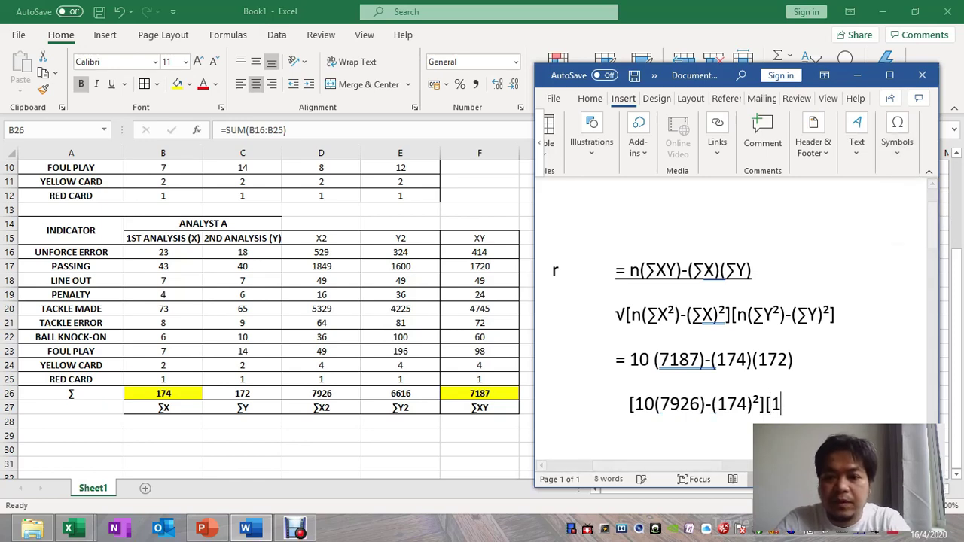
# Step: Write "10(6616)-(172)" after the second opening square bracket on the denominator line
pyautogui.write('10(')
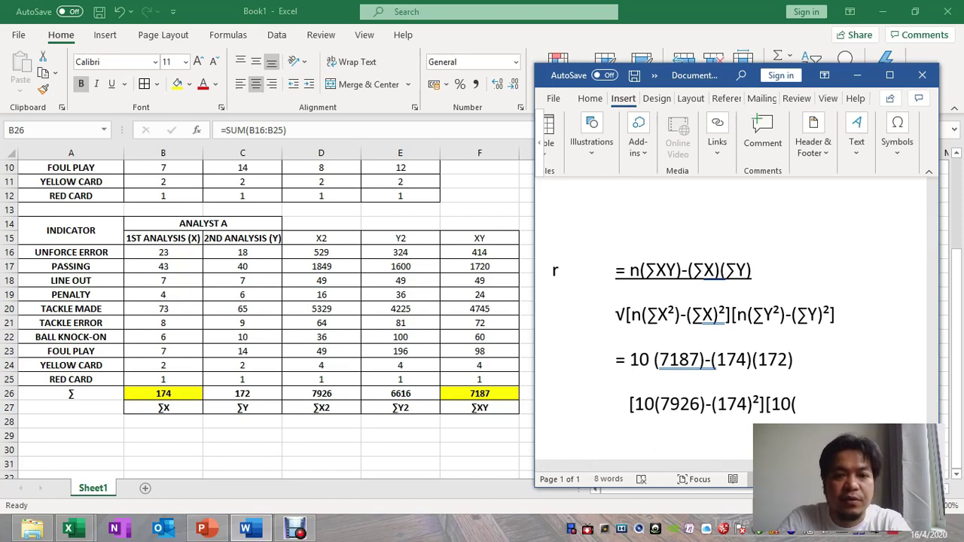
pyautogui.write('6')
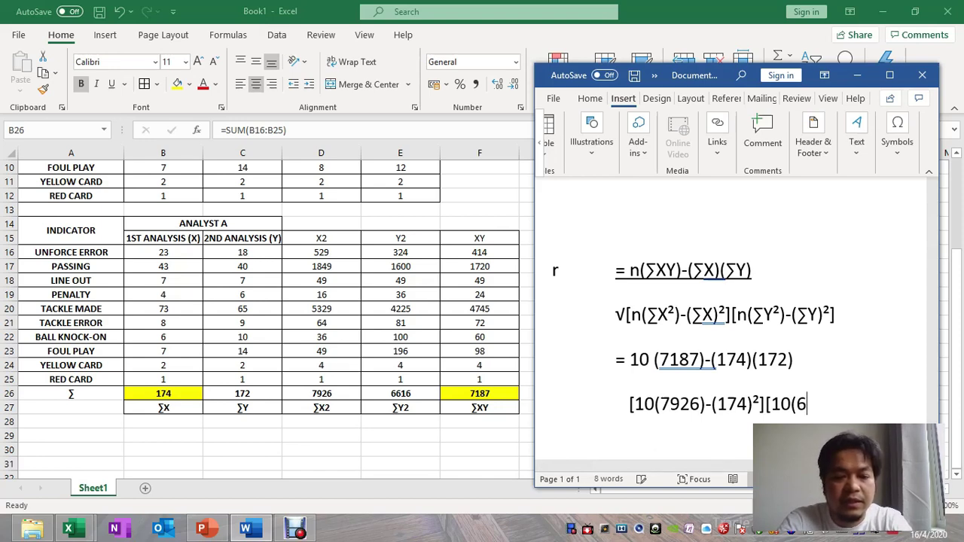
pyautogui.write('616)-')
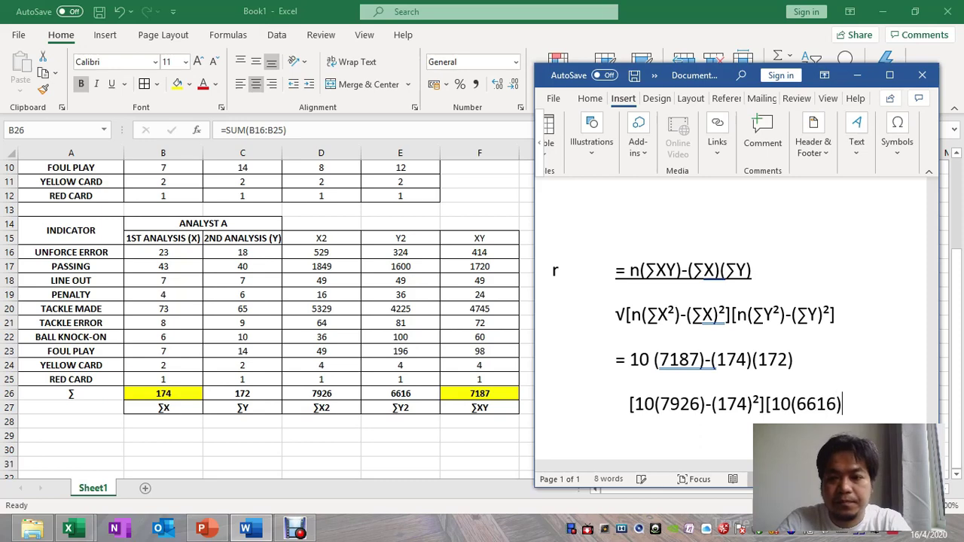
pyautogui.write('(')
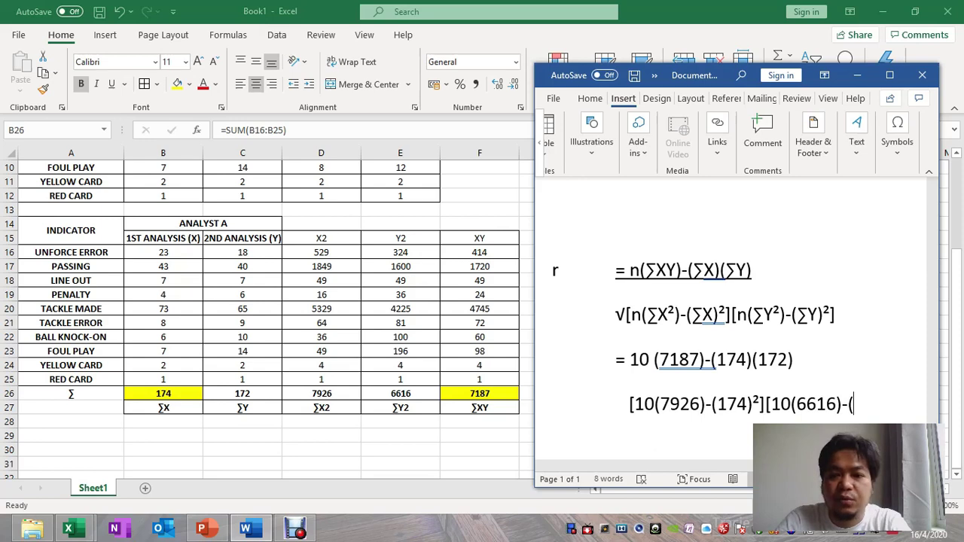
pyautogui.write('172')
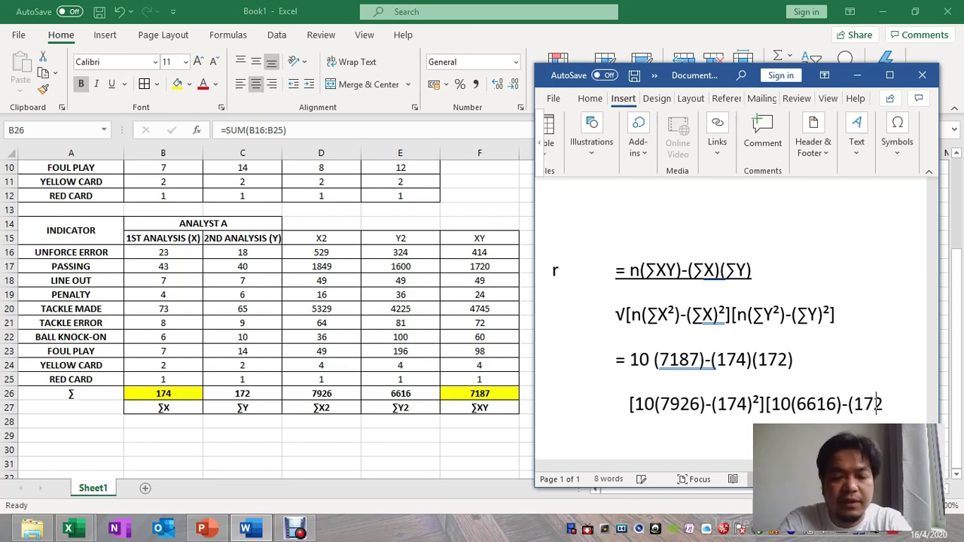
pyautogui.write(')')
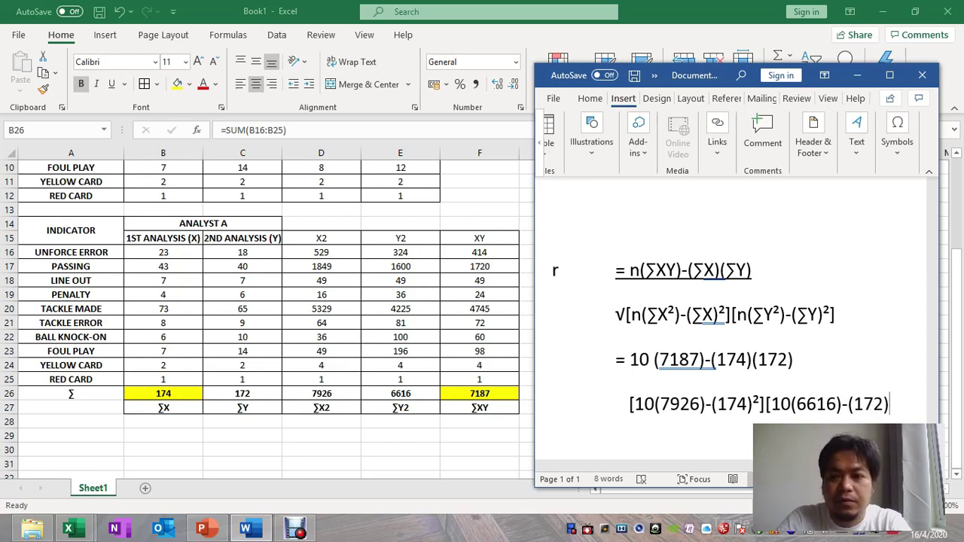
# Step: Insert the superscript two and closing square bracket symbols after (172) to finish the denominator line
pyautogui.click(897, 137)
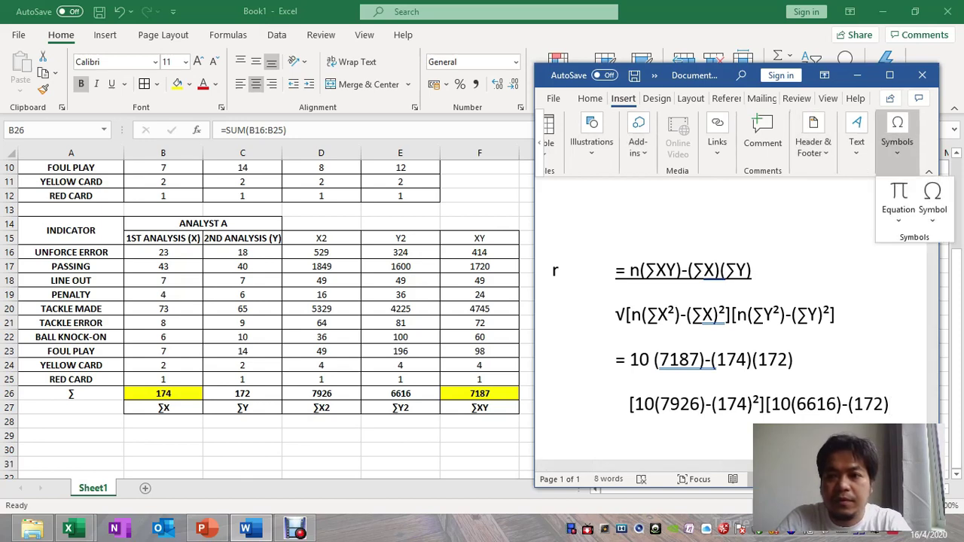
pyautogui.click(932, 202)
pyautogui.click(907, 241)
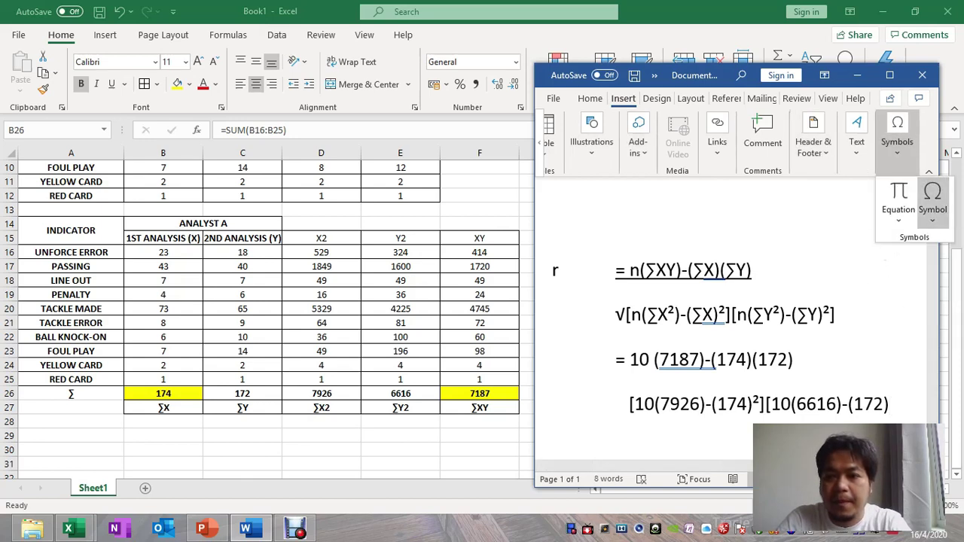
pyautogui.click(933, 202)
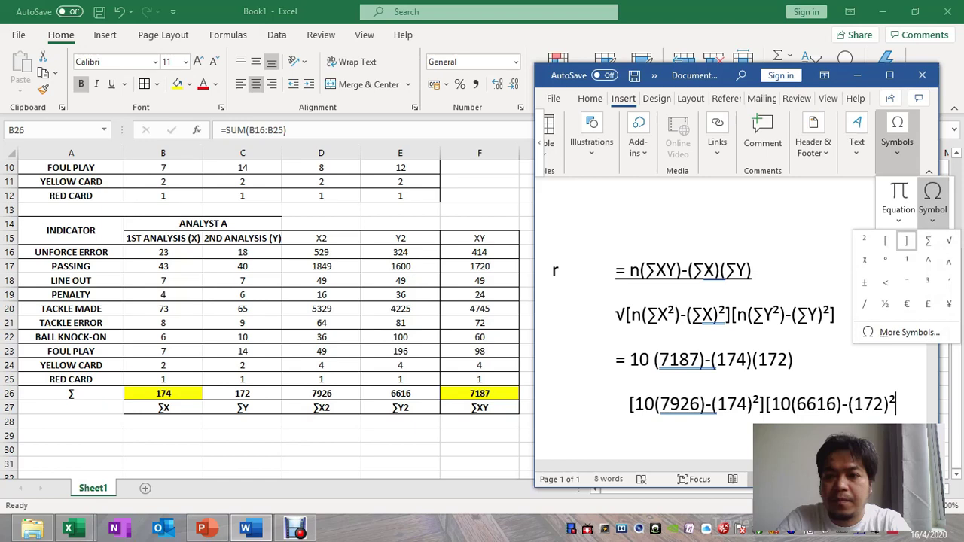
pyautogui.click(906, 239)
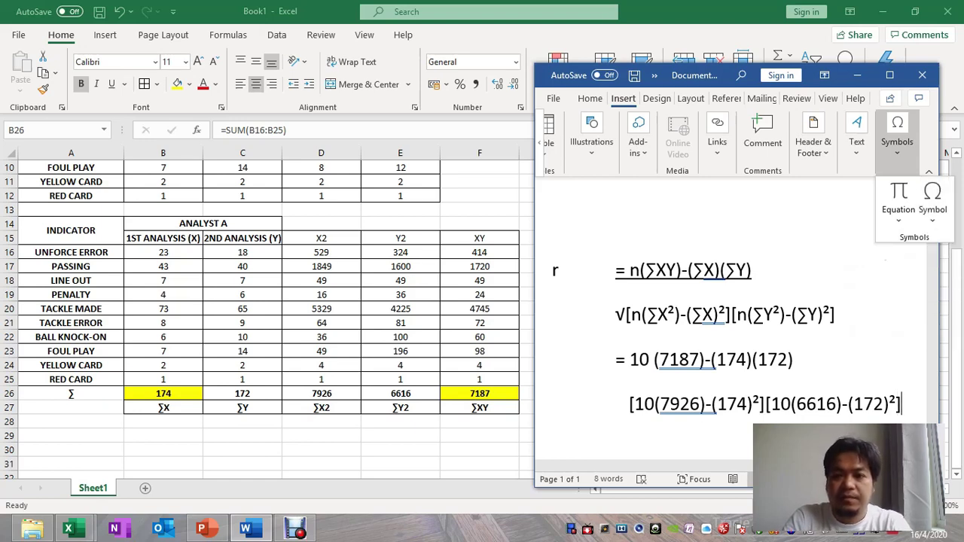
pyautogui.press('Escape')
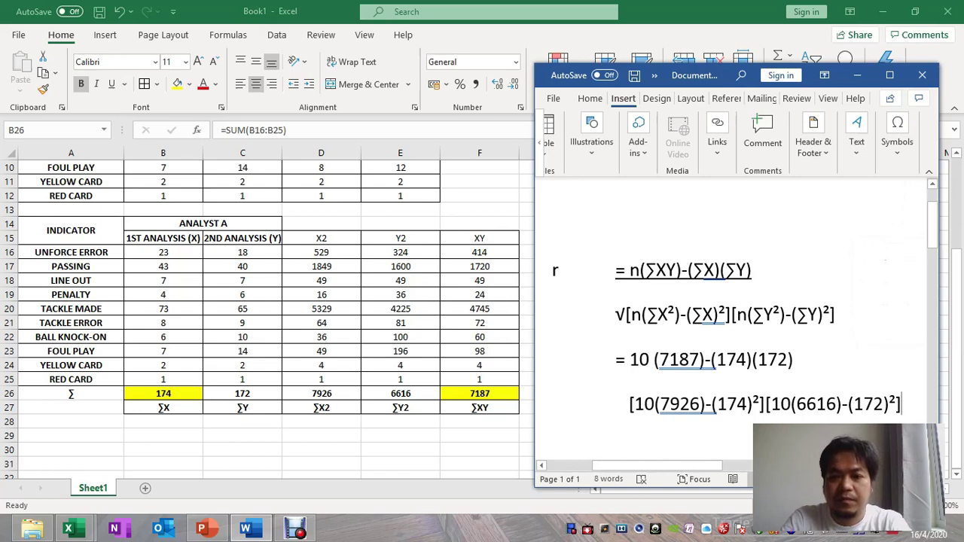
# Step: Maximize the Word window and start a new line with "=" below the denominator
pyautogui.click(889, 75)
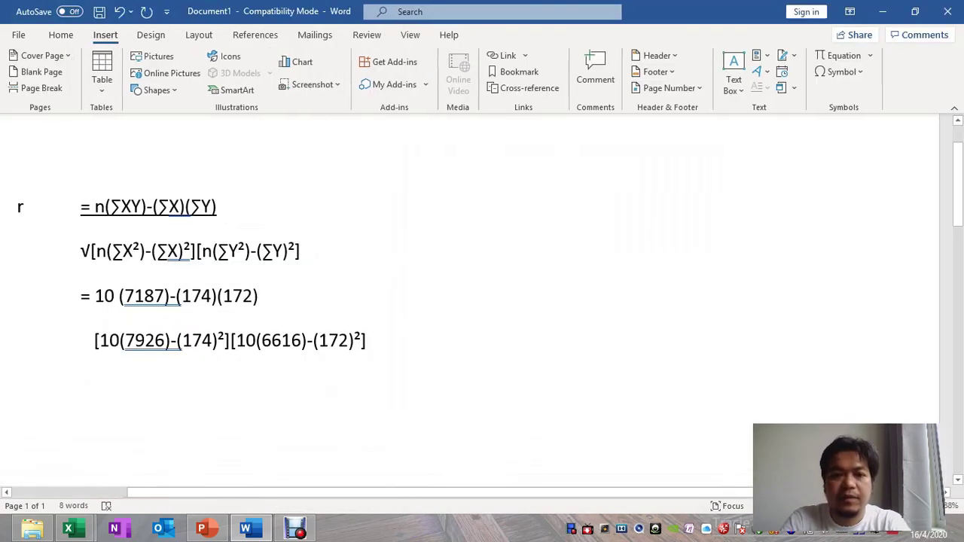
pyautogui.press('Return')
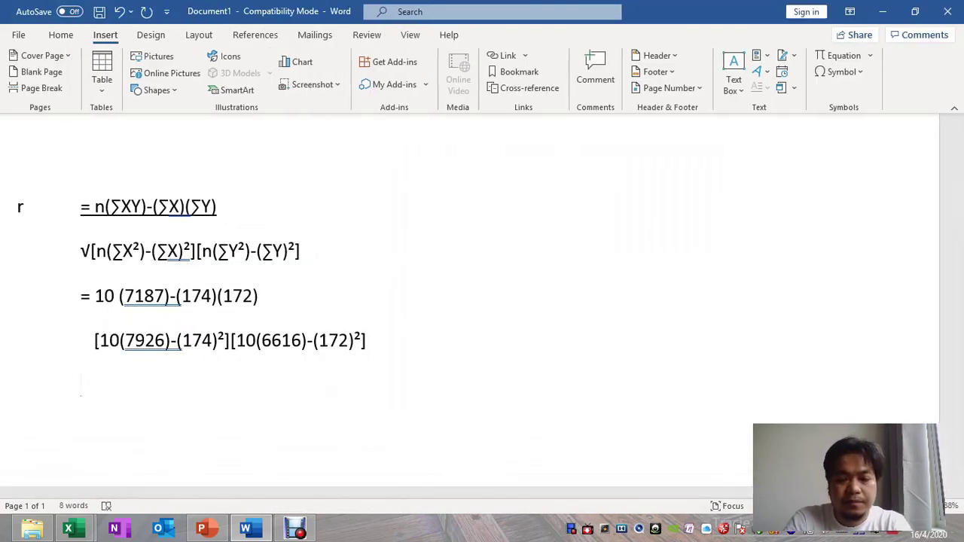
pyautogui.write('=')
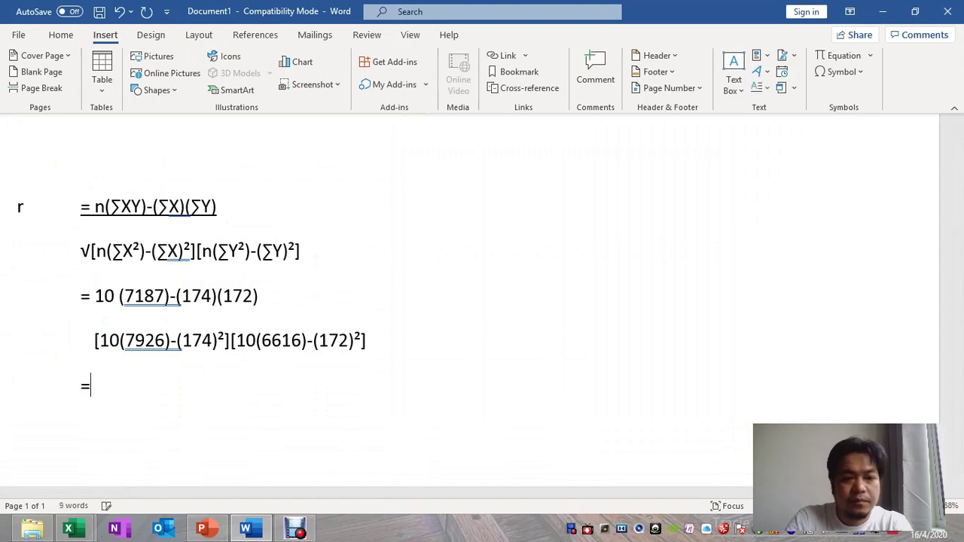
# Step: Add "=" before the denominator's first bracket and remove the extra leading spaces so the line aligns with the numerator line above
pyautogui.write('=')
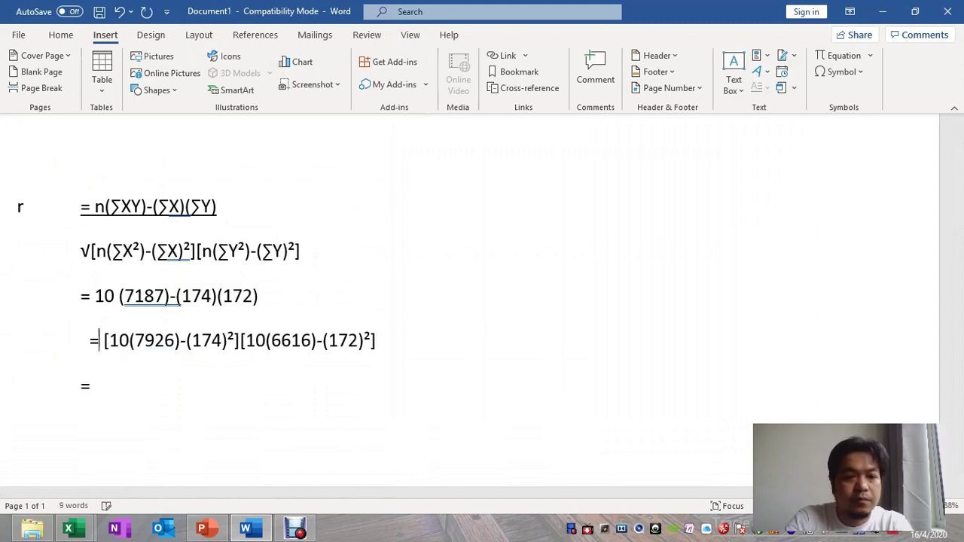
pyautogui.press('Left')
pyautogui.press('BackSpace')
pyautogui.press('BackSpace')
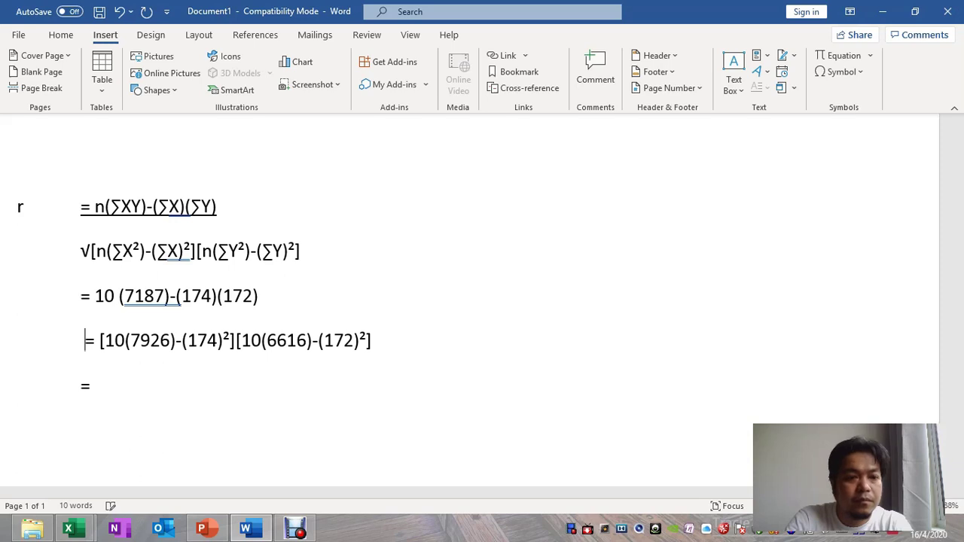
pyautogui.press('Down')
pyautogui.press('Right')
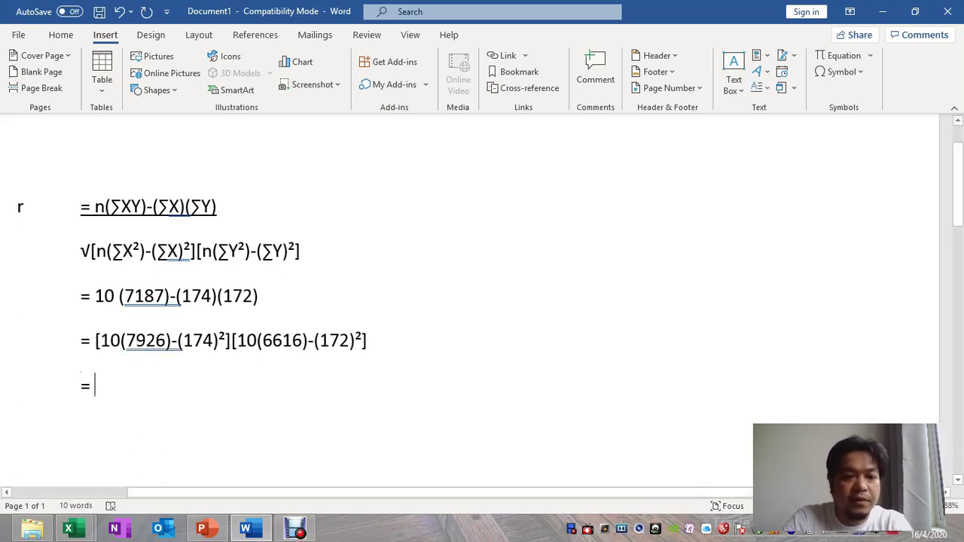
# Step: Look up Analyst A's r in the SPE601 FINAL JUN 2015 Excel workbook, and enter 0.9909 after the last equals sign in Word
pyautogui.click(74, 528)
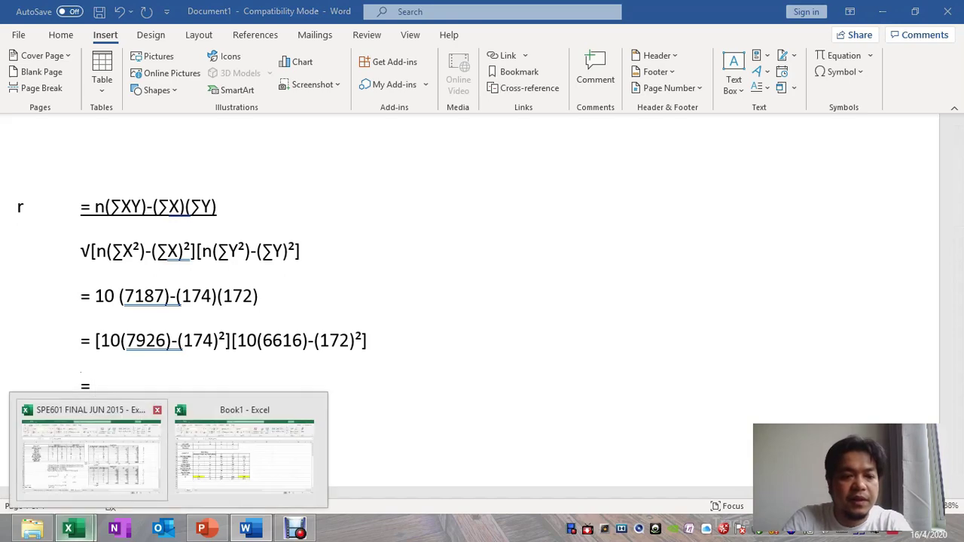
pyautogui.click(93, 455)
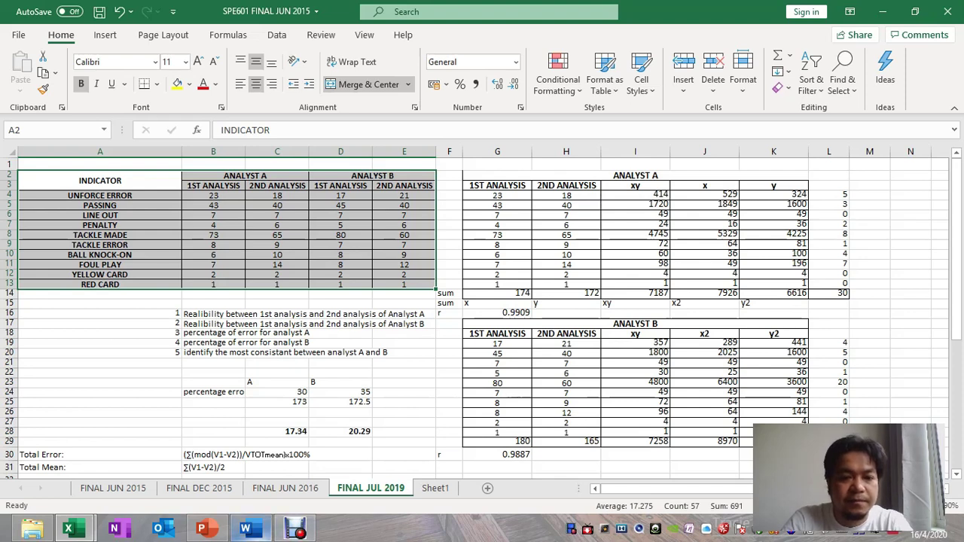
pyautogui.hotkey('alt', 'Tab')
pyautogui.write('0.9909')
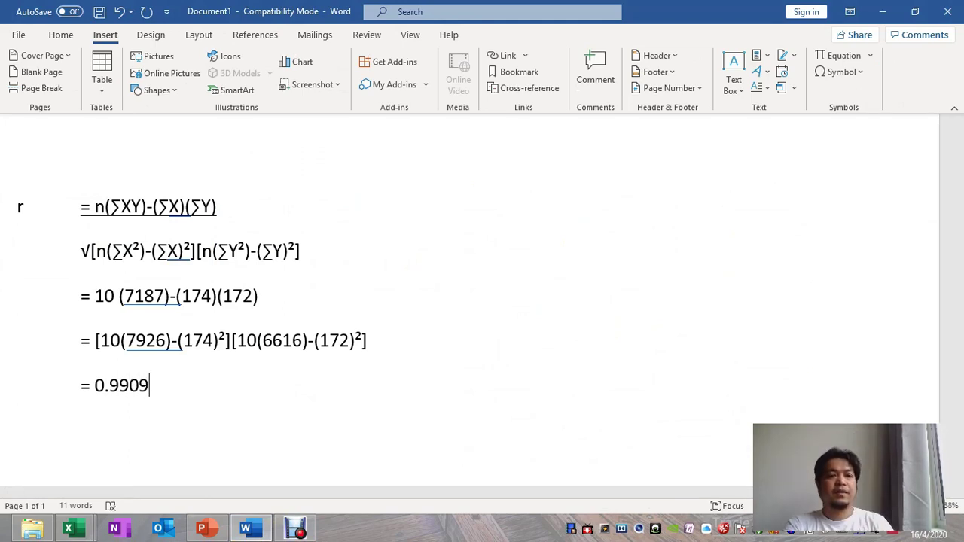
# Step: Highlight the result line "= 0.9909" in yellow
pyautogui.moveTo(152, 386); pyautogui.dragTo(81, 387)
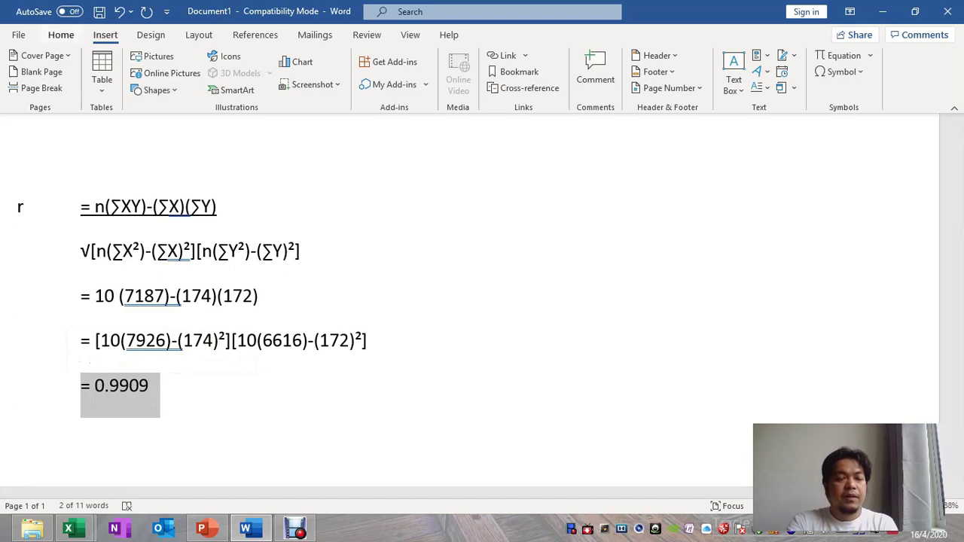
pyautogui.click(61, 35)
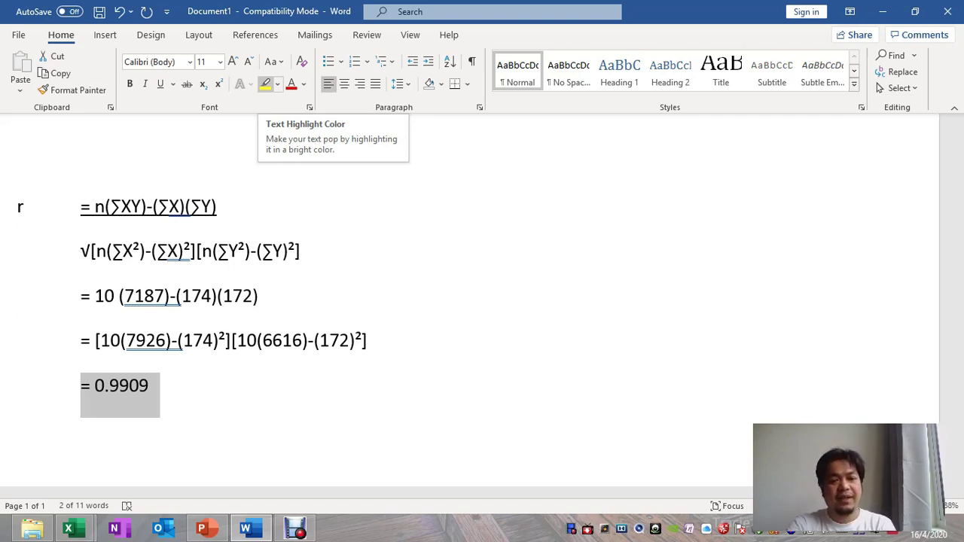
pyautogui.click(265, 83)
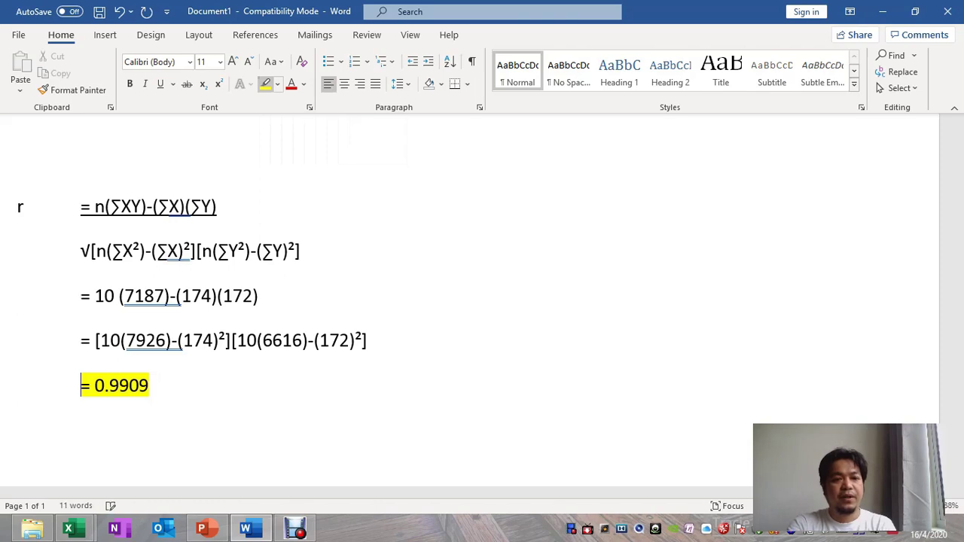